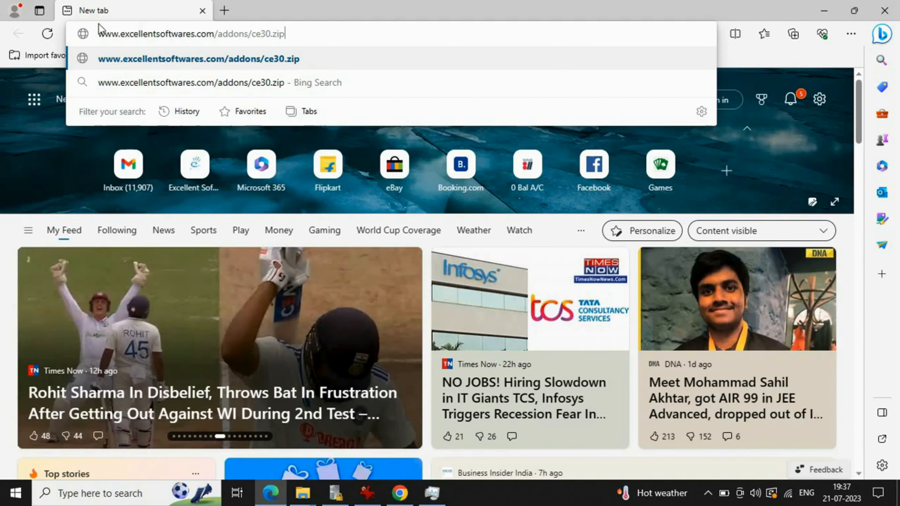
Download the ce30.zip add-on archive from its Edge address suggestion.
{"action": "left_click", "coordinate": [328, 60]}
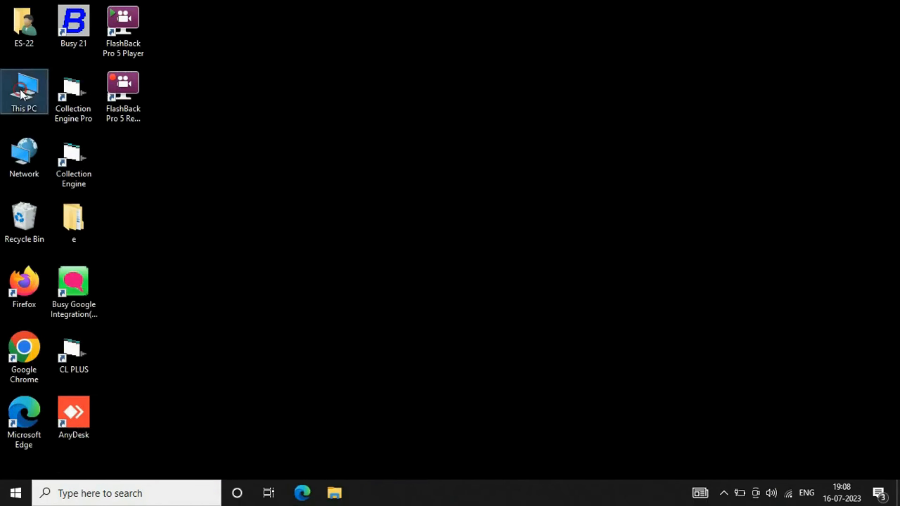
Open ce30.zip from the Downloads folder in WinRAR and select its CE30 folder.
{"action": "double_click", "coordinate": [21, 95]}
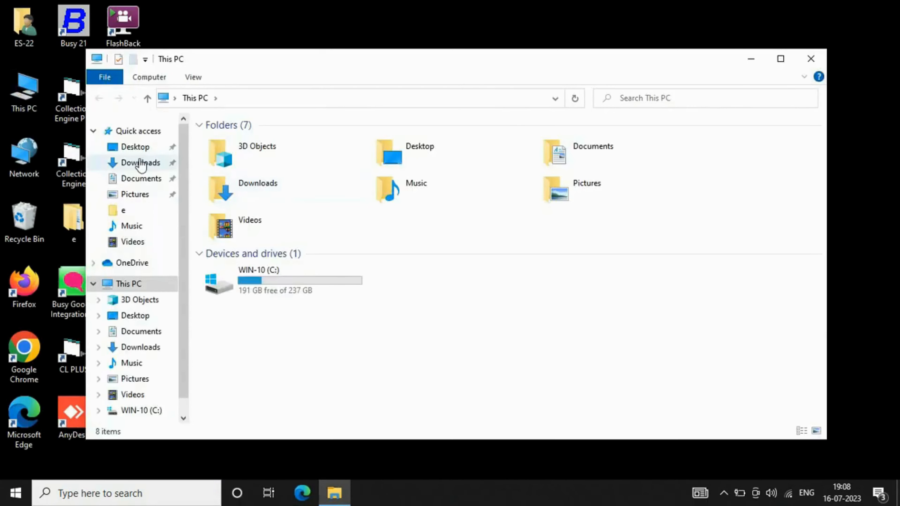
{"action": "left_click", "coordinate": [137, 164]}
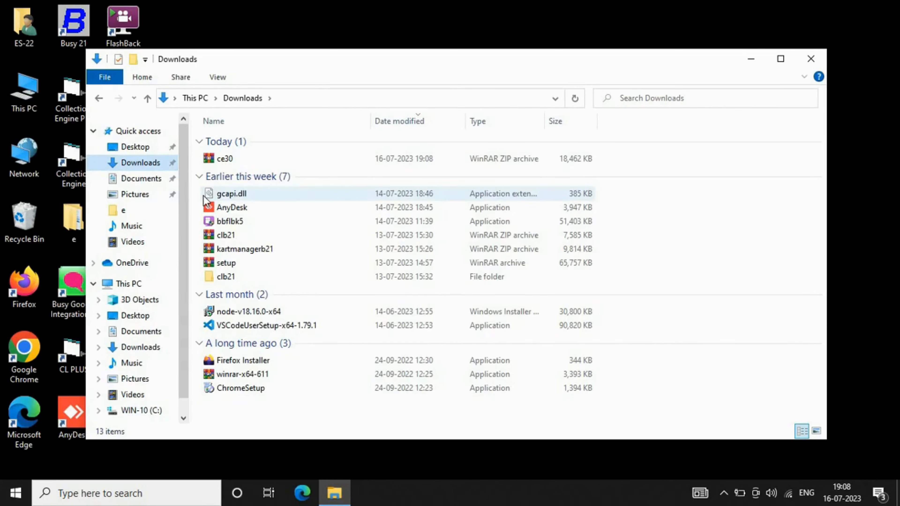
{"action": "double_click", "coordinate": [223, 159]}
{"action": "left_click", "coordinate": [19, 125]}
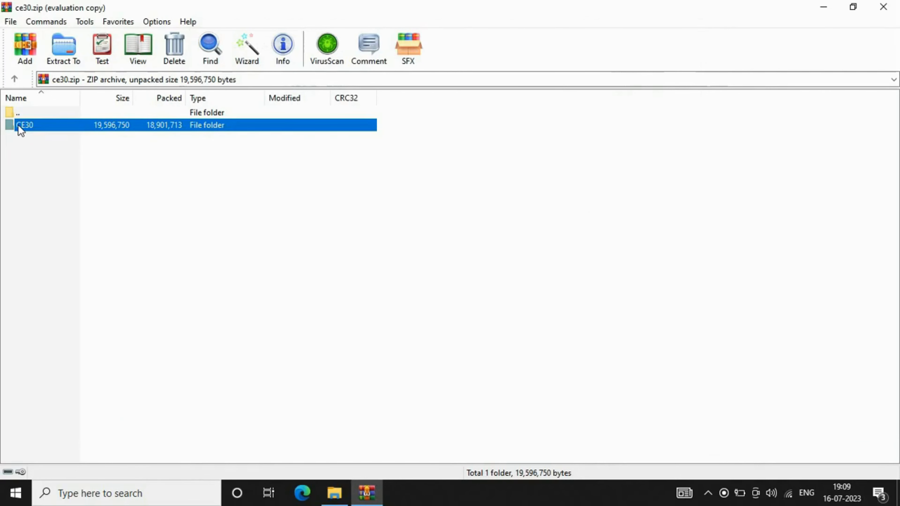
Run setup.exe from the CE30 folder inside the archive.
{"action": "double_click", "coordinate": [18, 124]}
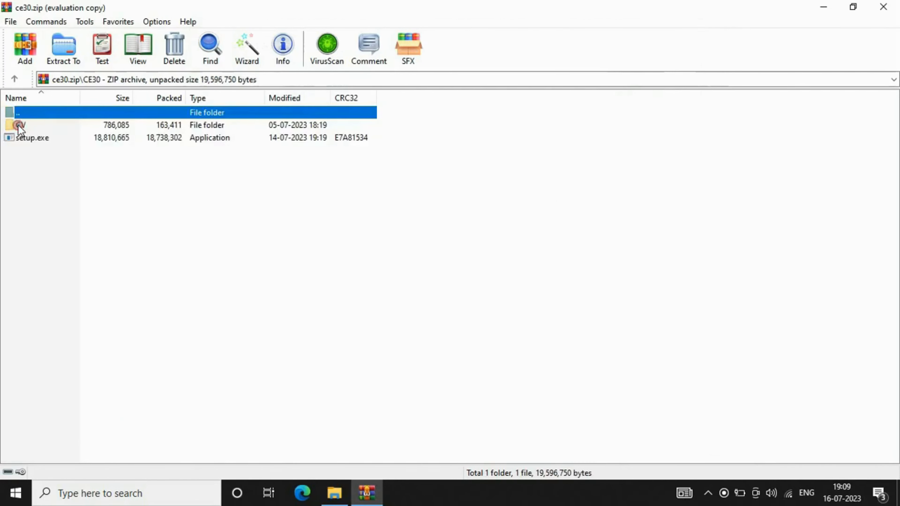
{"action": "left_click", "coordinate": [20, 138]}
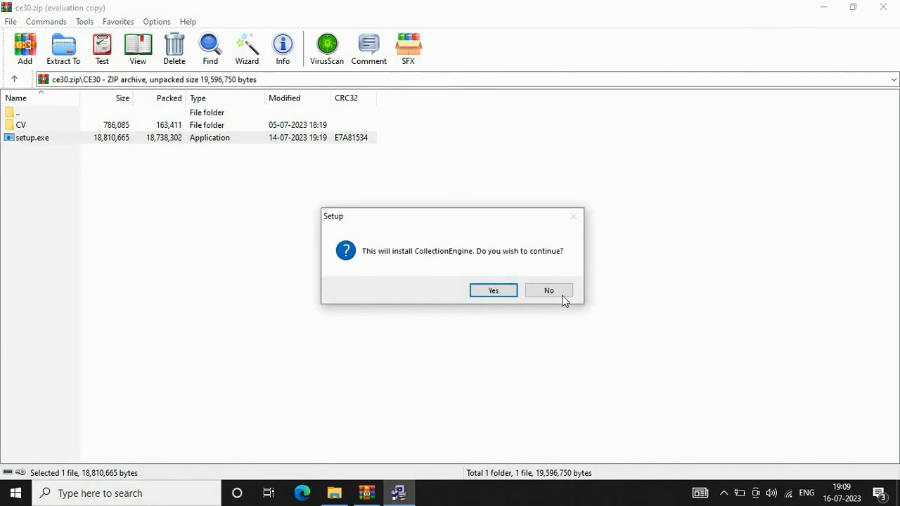
Run the setup wizard to install into C:\BusyWin\CollectionEngine, keeping the desktop icon option.
{"action": "left_click", "coordinate": [497, 291]}
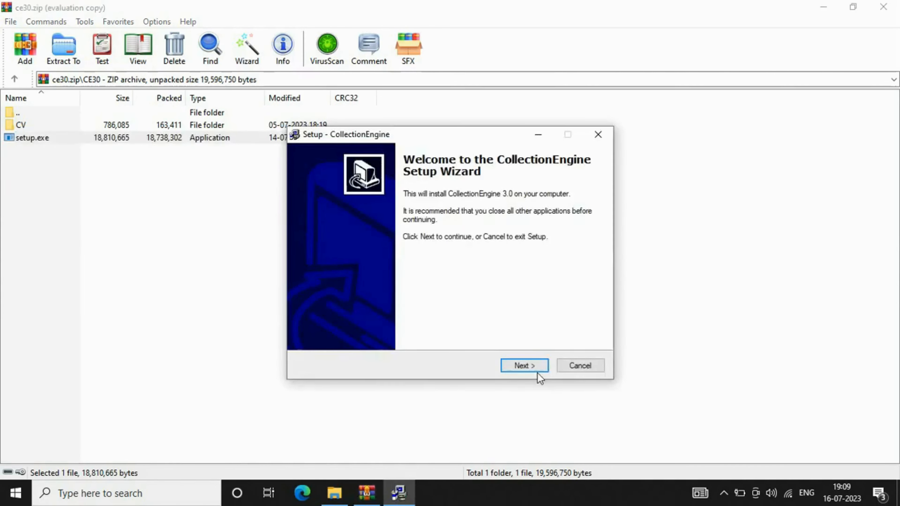
{"action": "left_click", "coordinate": [535, 367]}
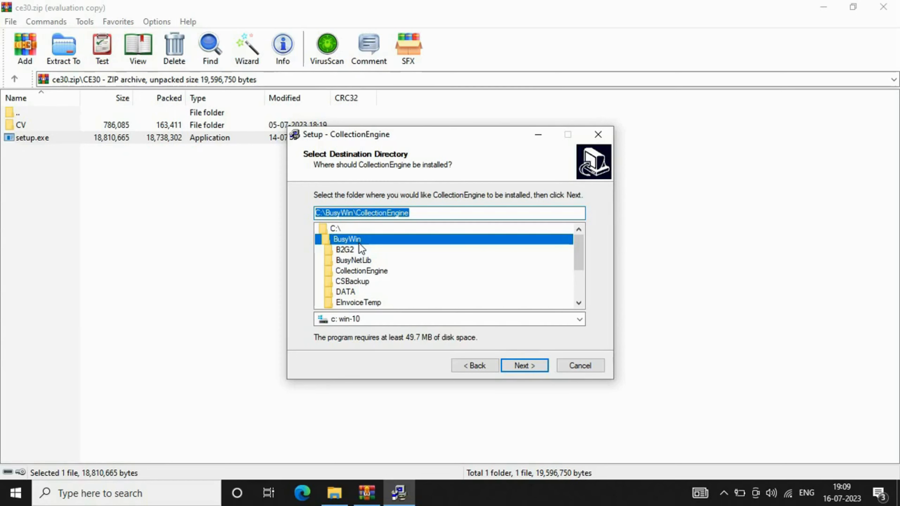
{"action": "left_click", "coordinate": [526, 367]}
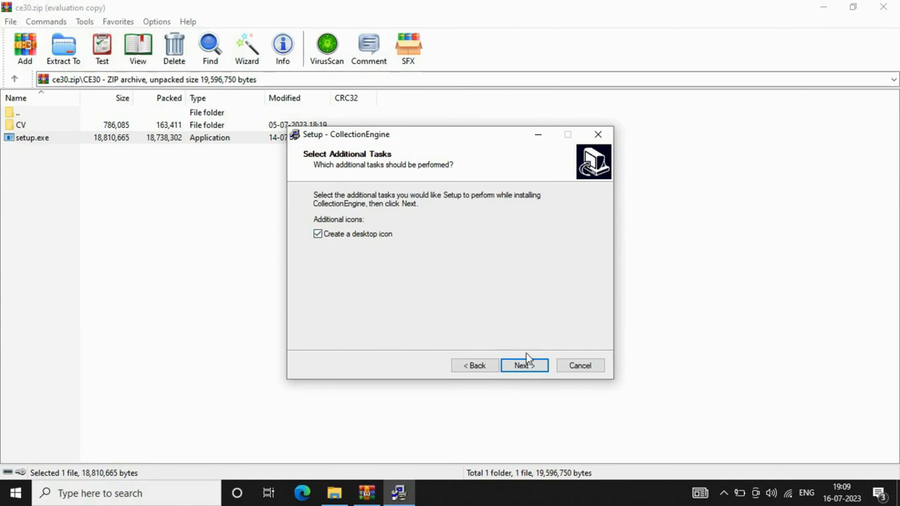
{"action": "left_click", "coordinate": [525, 367]}
{"action": "left_click", "coordinate": [525, 366]}
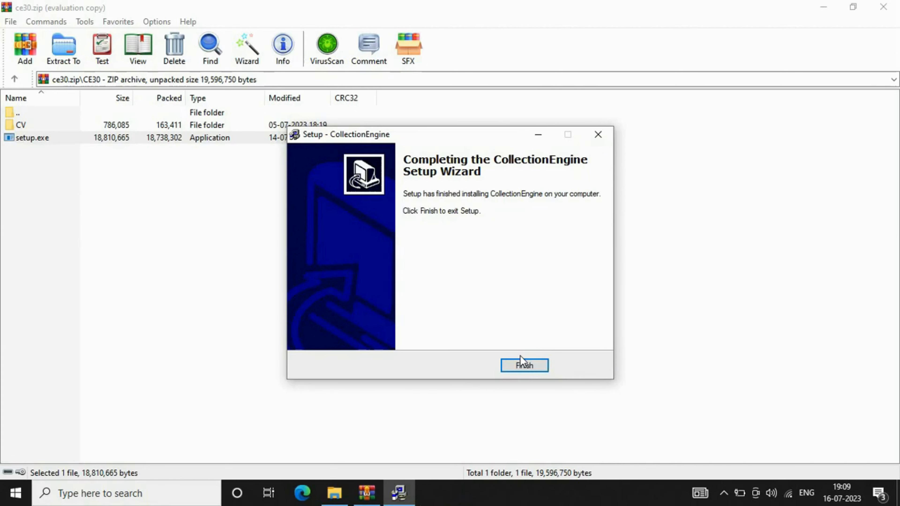
{"action": "left_click", "coordinate": [524, 367]}
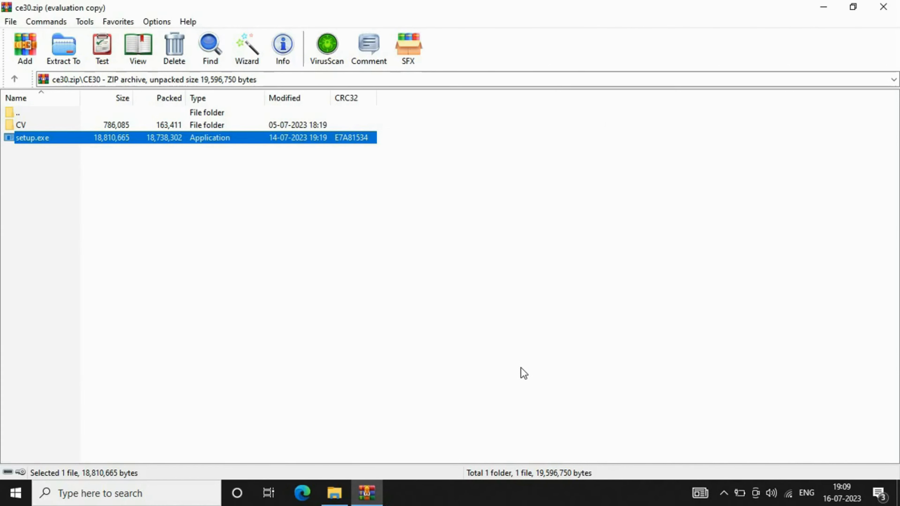
Close WinRAR and the Downloads window, then launch Busy 21 from its desktop icon.
{"action": "left_click", "coordinate": [885, 8]}
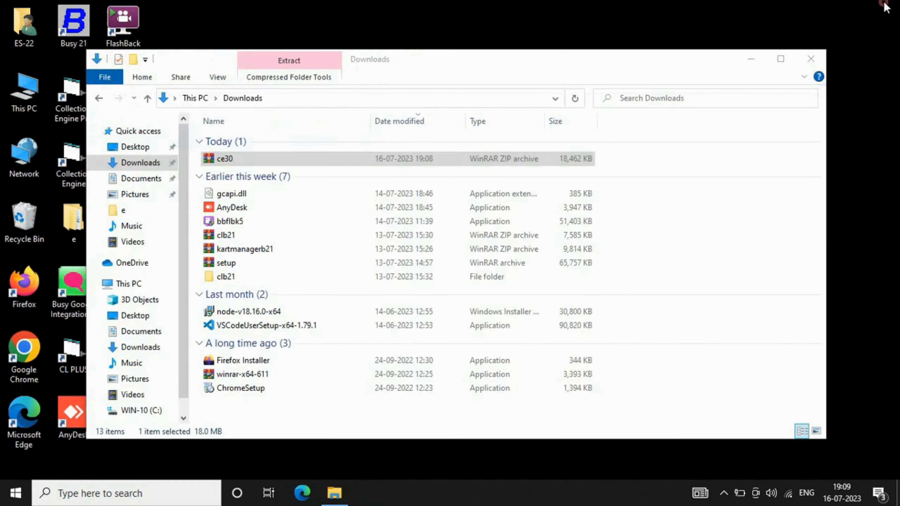
{"action": "left_click", "coordinate": [817, 66]}
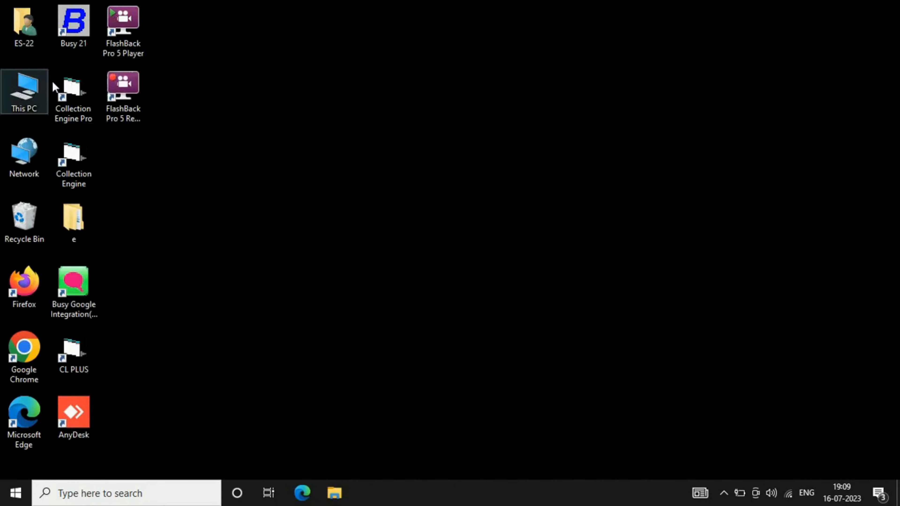
{"action": "double_click", "coordinate": [73, 28]}
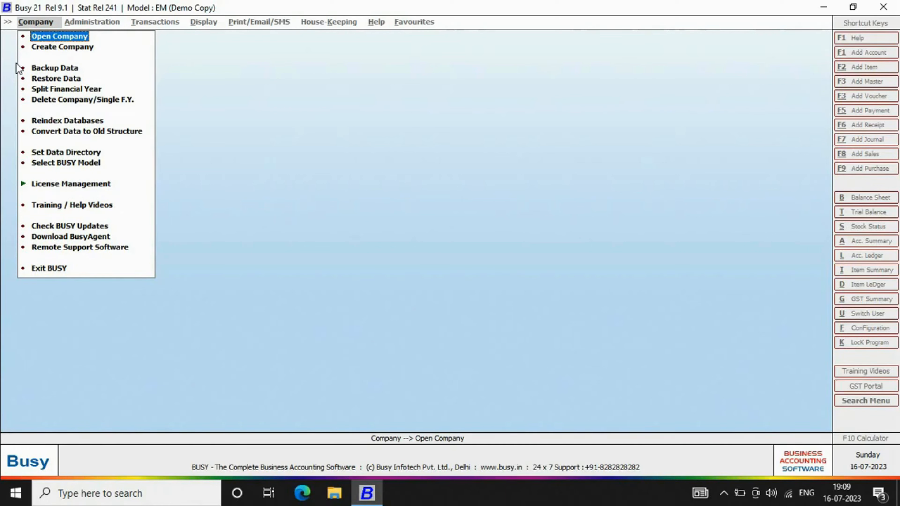
Open the Collection Engine company and sign in with the user name and password.
{"action": "left_click", "coordinate": [64, 35]}
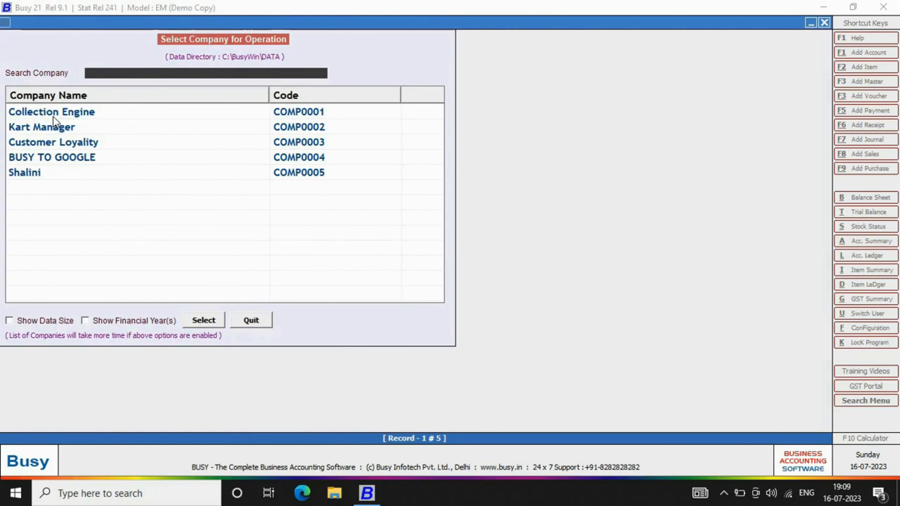
{"action": "left_click", "coordinate": [53, 116]}
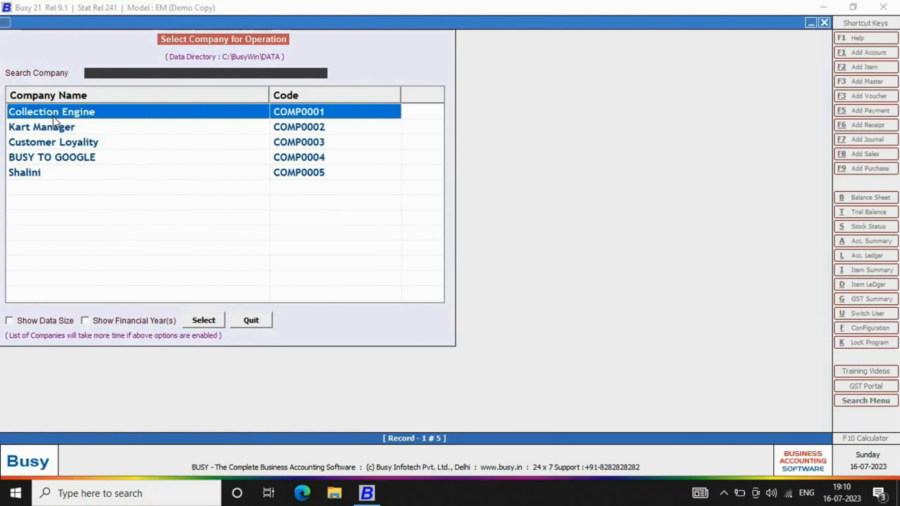
{"action": "key", "text": "Return"}
{"action": "type", "text": "admin"}
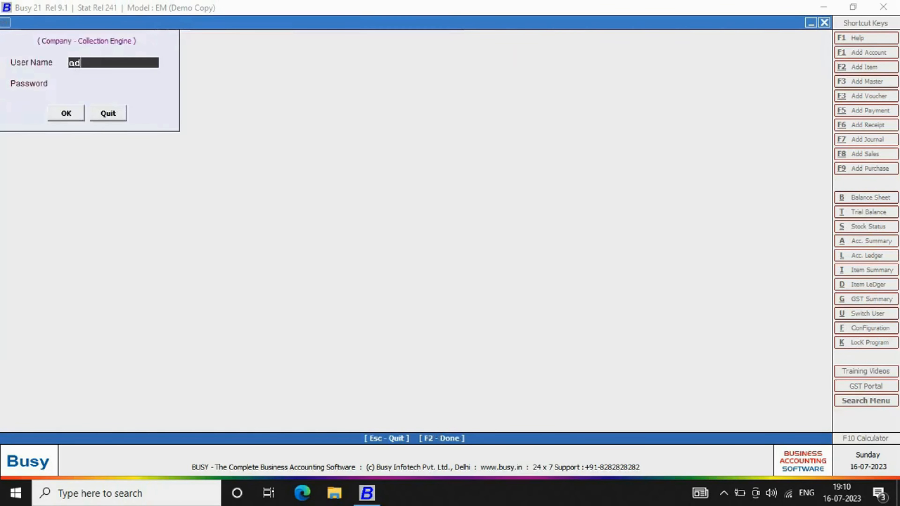
{"action": "key", "text": "Return"}
{"action": "type", "text": "****"}
{"action": "key", "text": "Return"}
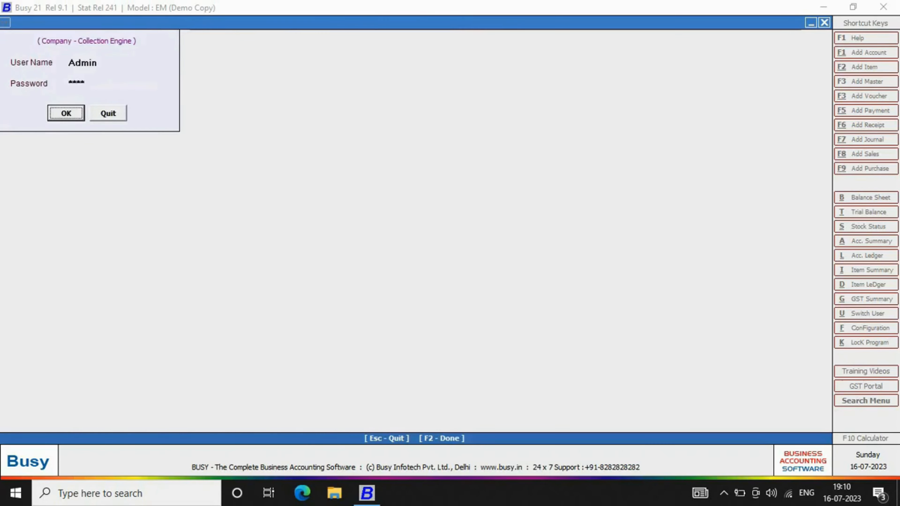
{"action": "key", "text": "Return"}
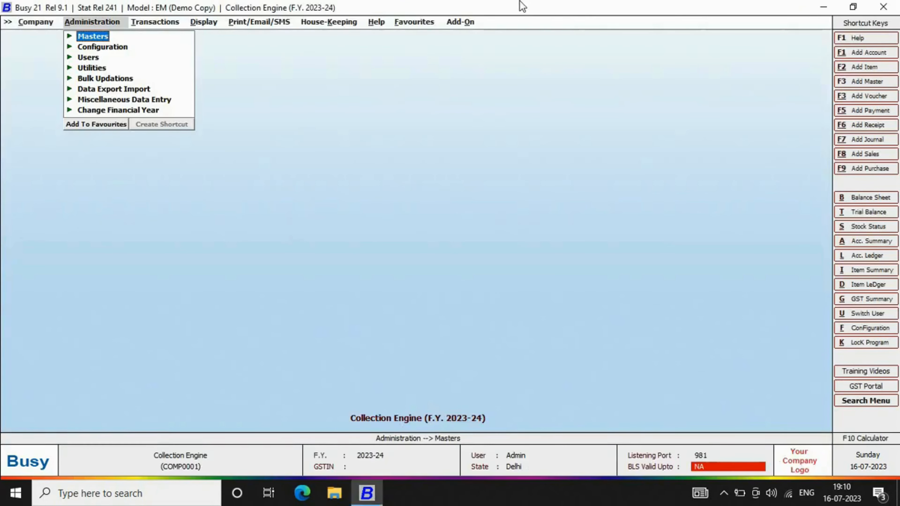
Launch the Collection Engine add-on from the Add-On menu.
{"action": "left_click", "coordinate": [453, 24]}
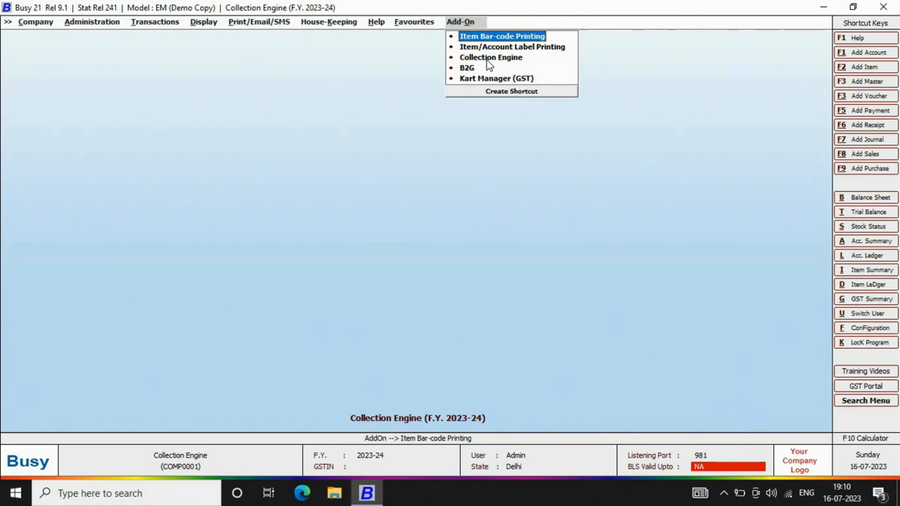
{"action": "key", "text": "Down"}
{"action": "key", "text": "Down"}
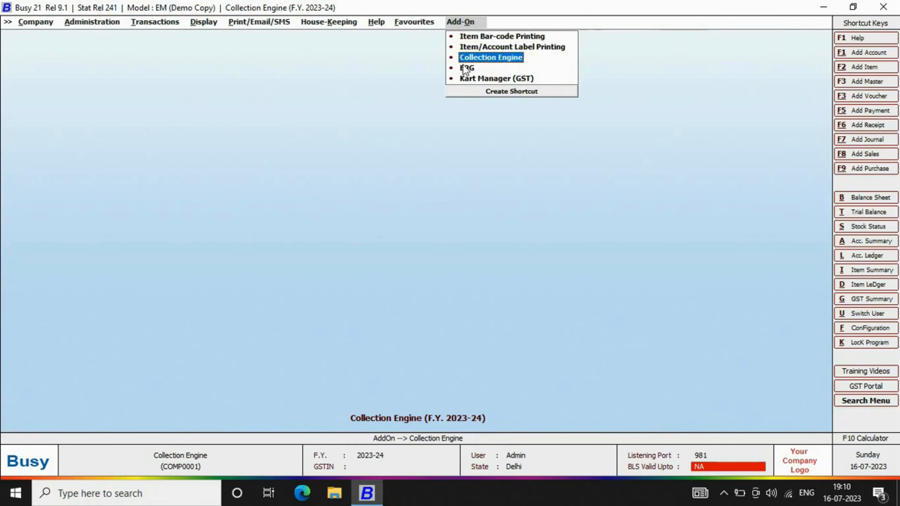
{"action": "left_click", "coordinate": [510, 59]}
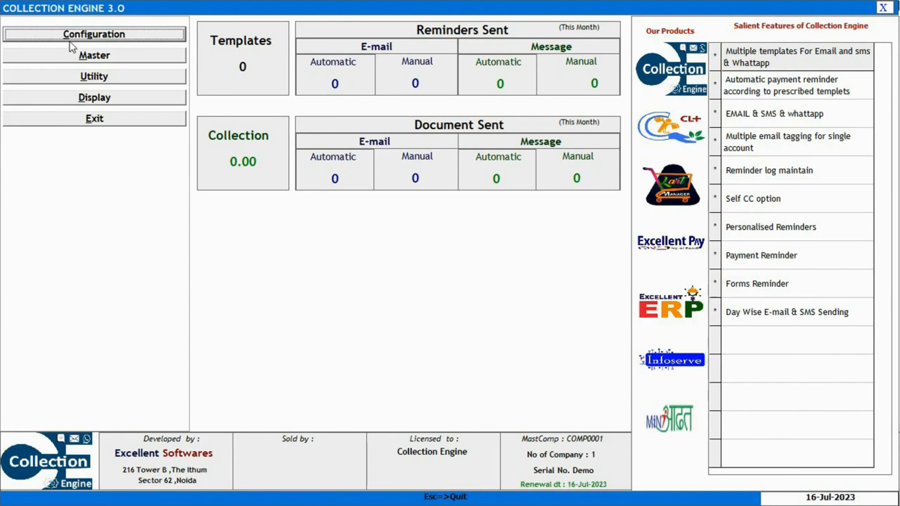
Open Company Configuration from the Configuration options tree.
{"action": "left_click", "coordinate": [71, 35]}
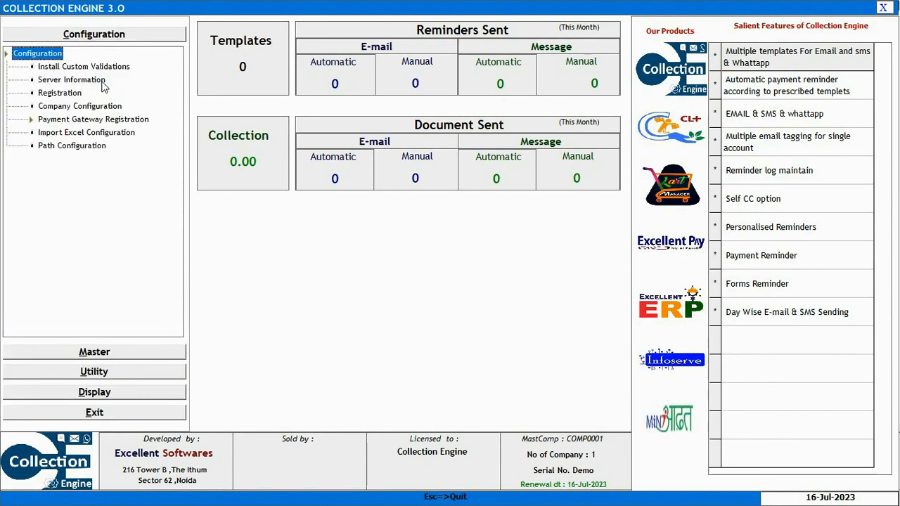
{"action": "double_click", "coordinate": [95, 107]}
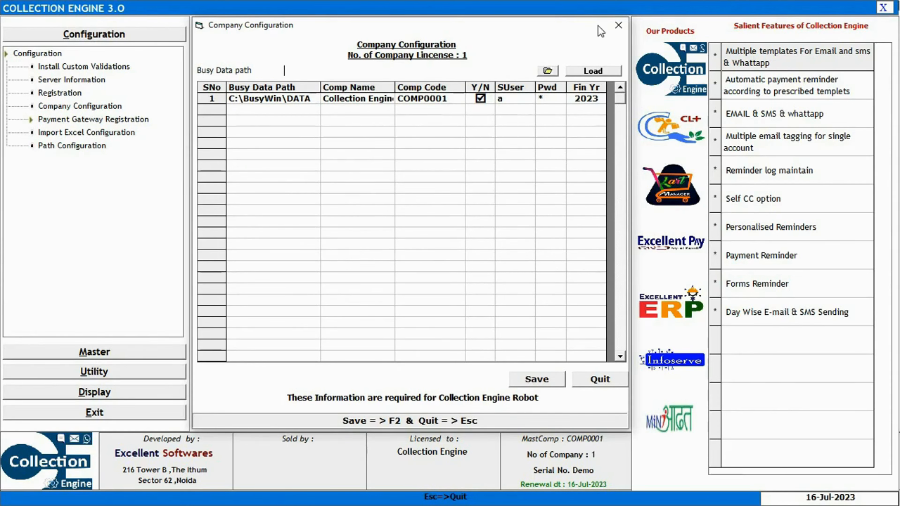
Enter the SUser name and password in the company row.
{"action": "left_click", "coordinate": [510, 99]}
{"action": "type", "text": "admin"}
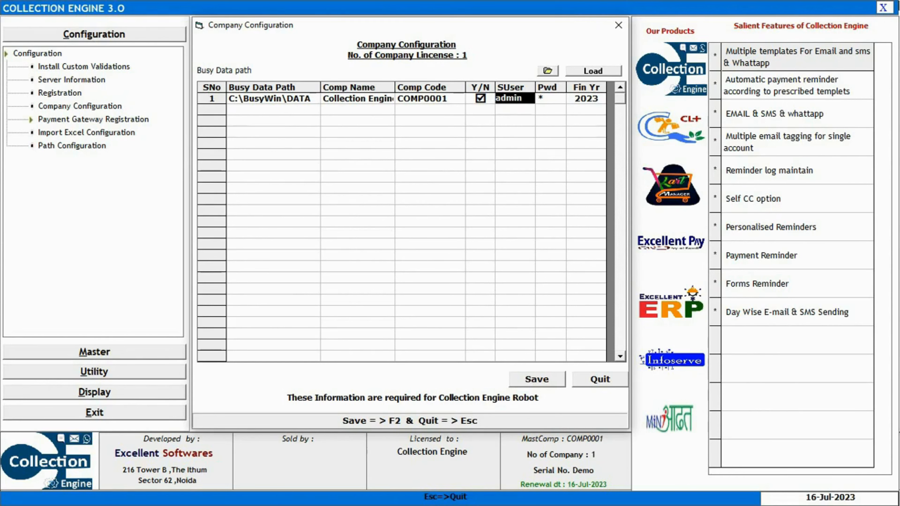
{"action": "key", "text": "Tab"}
{"action": "type", "text": "****"}
{"action": "key", "text": "Tab"}
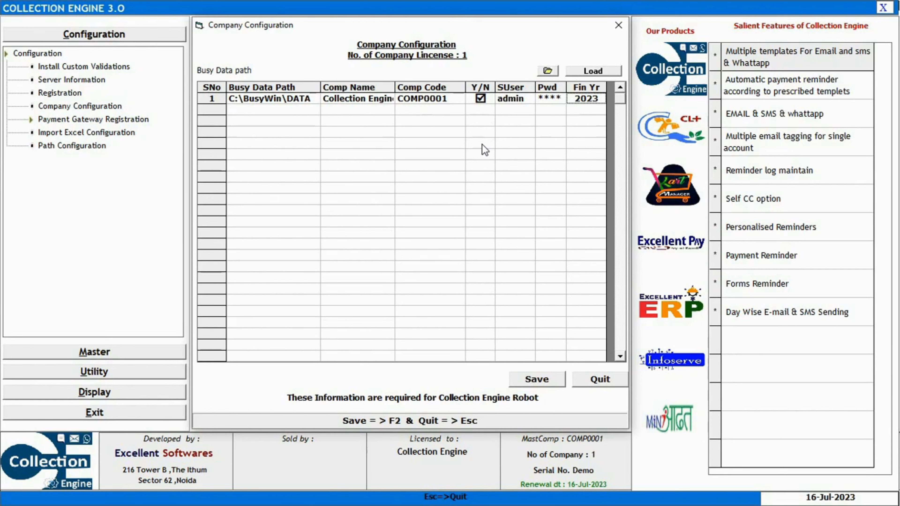
Browse to C:\BusyWin as the Busy data path, then save and acknowledge the confirmation.
{"action": "left_click", "coordinate": [324, 70]}
{"action": "left_click", "coordinate": [552, 70]}
{"action": "left_click", "coordinate": [427, 302]}
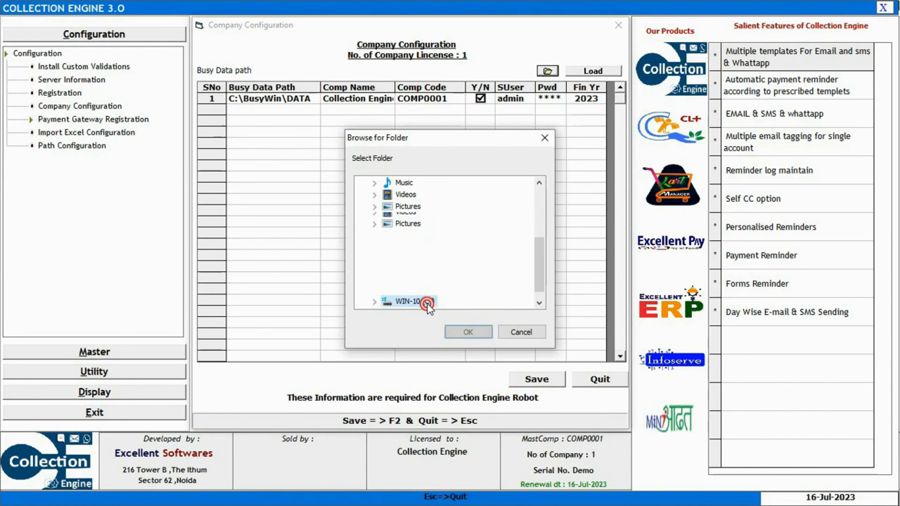
{"action": "left_click", "coordinate": [419, 231]}
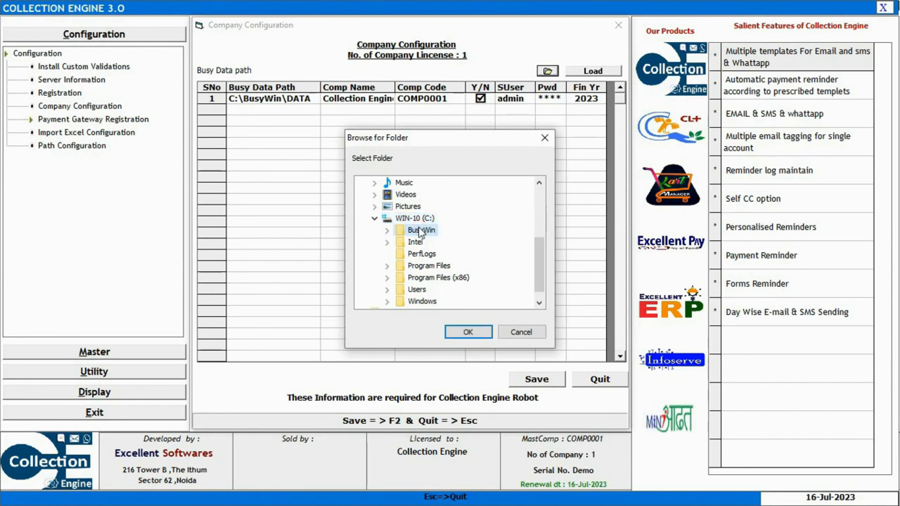
{"action": "left_click", "coordinate": [468, 332]}
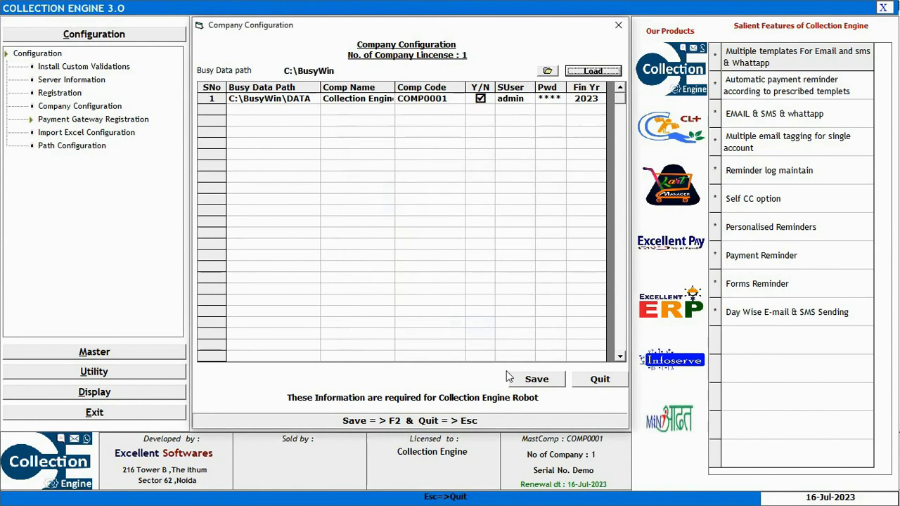
{"action": "left_click", "coordinate": [541, 378]}
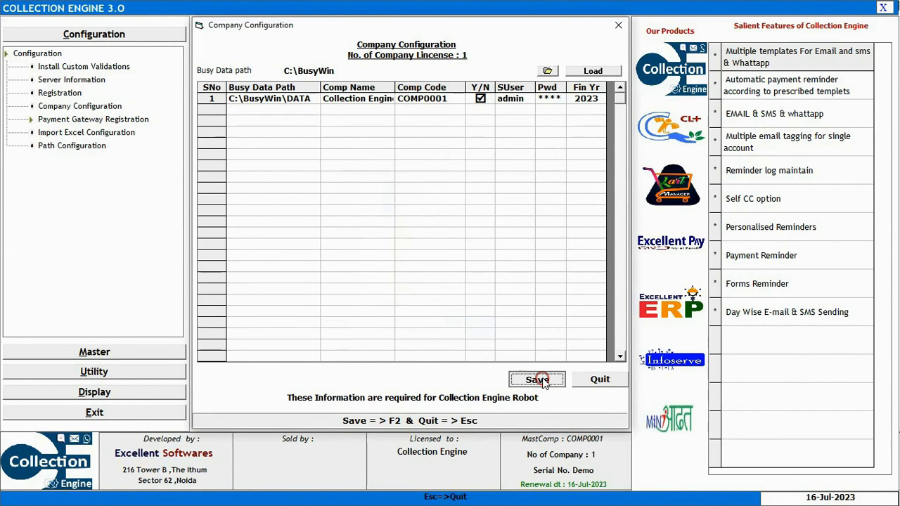
{"action": "left_click", "coordinate": [531, 296]}
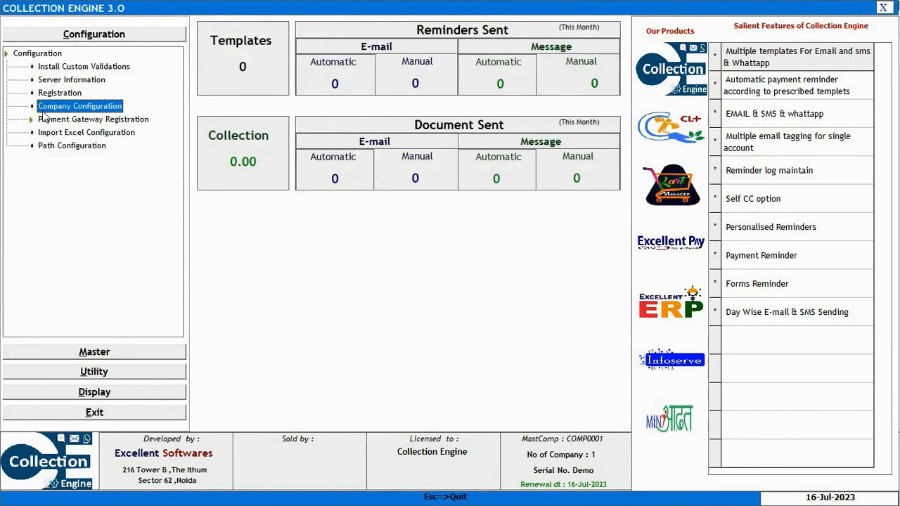
Check the Busy Information server details, then close that form and Collection Engine.
{"action": "left_click", "coordinate": [59, 78]}
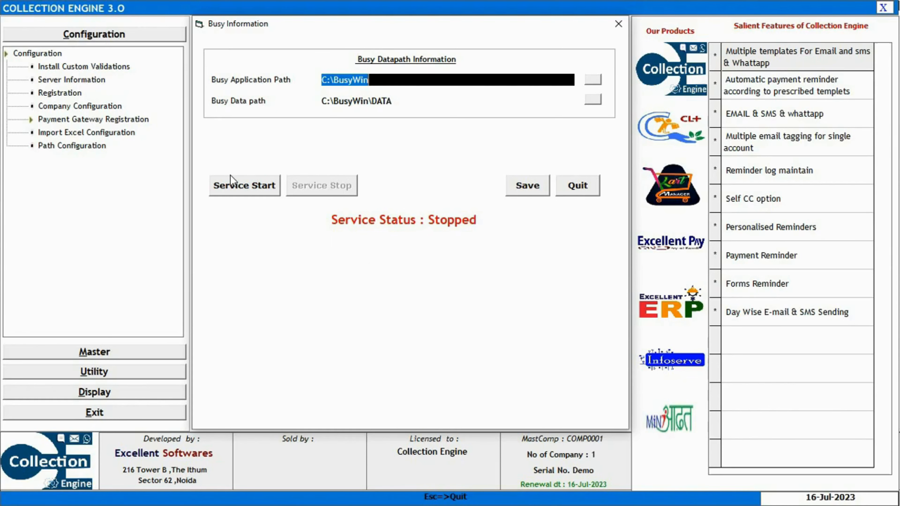
{"action": "left_click", "coordinate": [618, 23]}
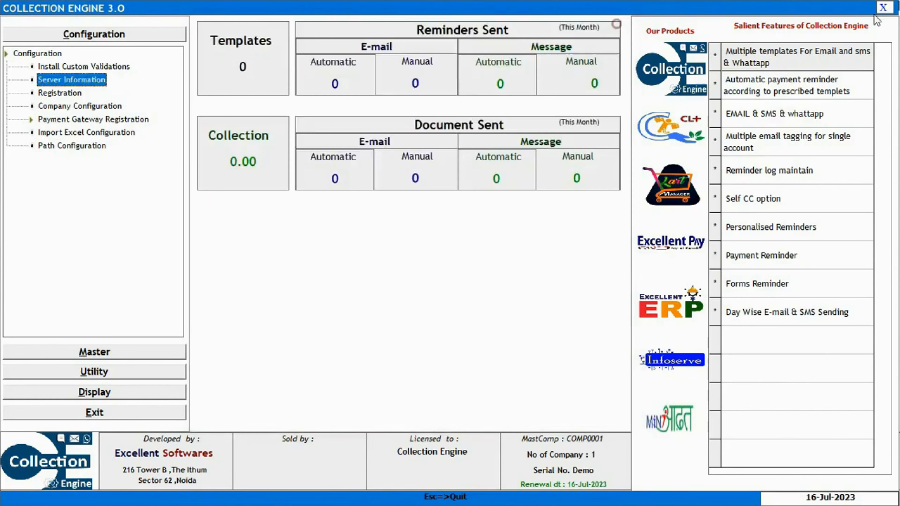
{"action": "left_click", "coordinate": [884, 7]}
Open Local Security Policy's Security Options list, maximized and scrolled to the UAC policies.
{"action": "key", "text": "super"}
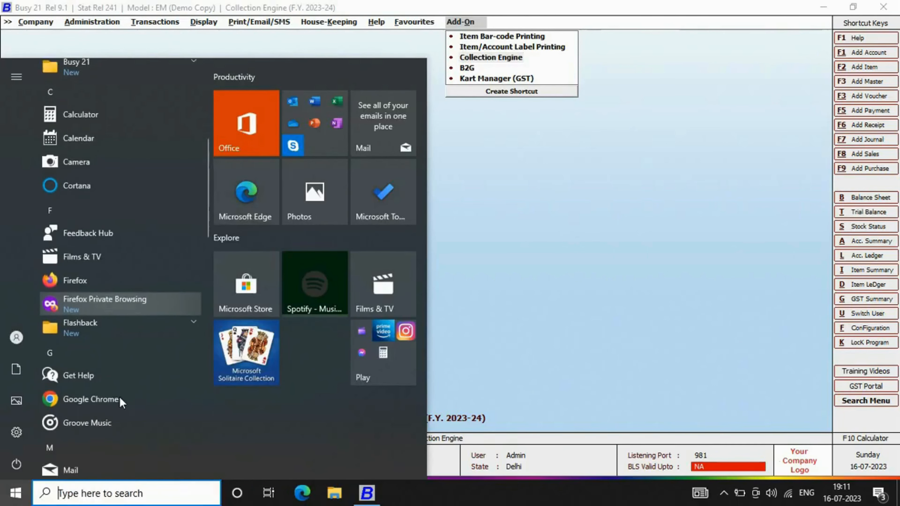
{"action": "scroll", "coordinate": [119, 396], "scroll_direction": "down", "scroll_amount": 10}
{"action": "left_click", "coordinate": [87, 325]}
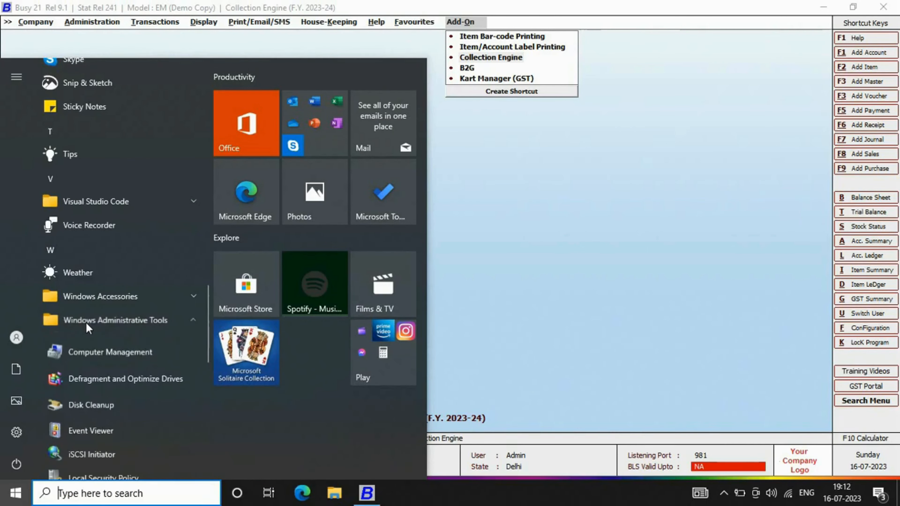
{"action": "scroll", "coordinate": [102, 399], "scroll_direction": "down", "scroll_amount": 3}
{"action": "left_click", "coordinate": [94, 357]}
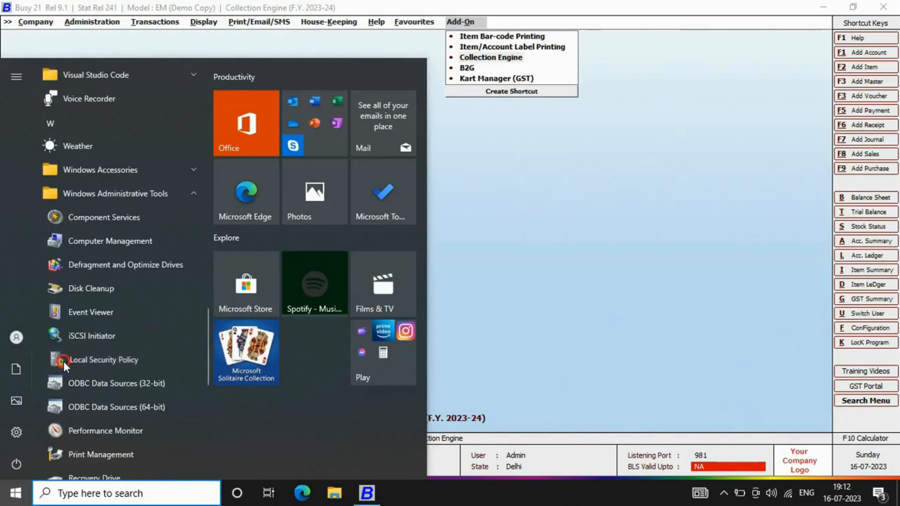
{"action": "left_click", "coordinate": [73, 88]}
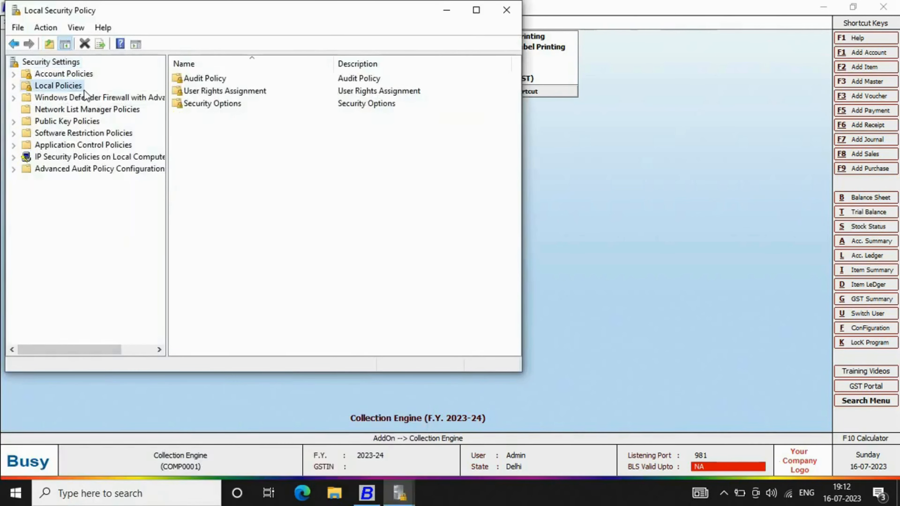
{"action": "double_click", "coordinate": [222, 104]}
{"action": "left_click", "coordinate": [476, 9]}
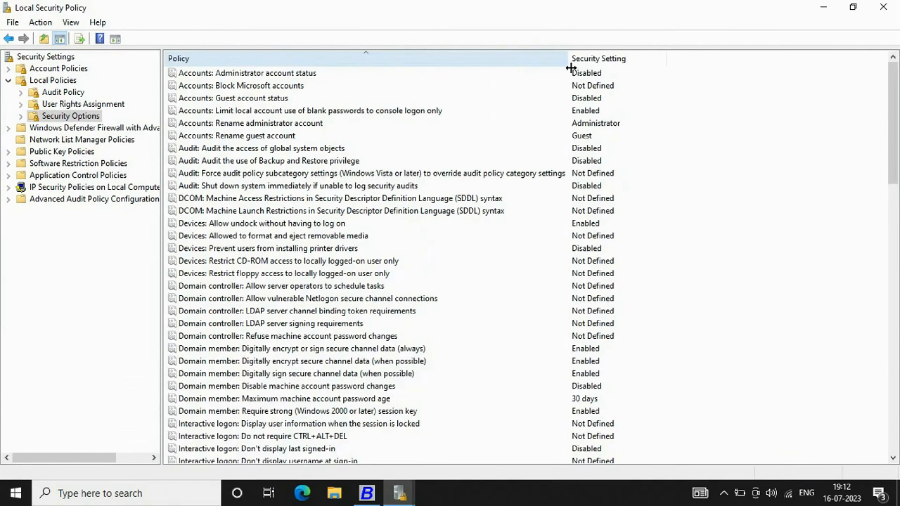
{"action": "scroll", "coordinate": [411, 329], "scroll_direction": "down", "scroll_amount": 6}
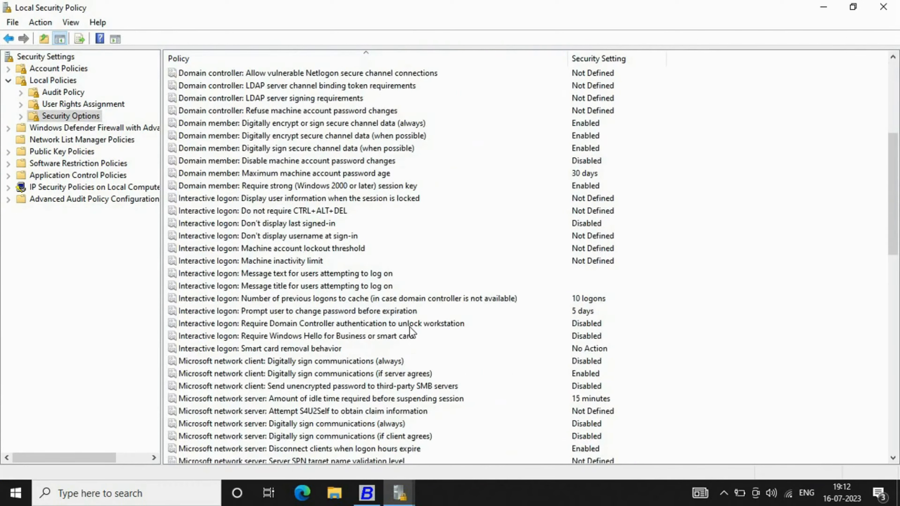
{"action": "scroll", "coordinate": [411, 332], "scroll_direction": "down", "scroll_amount": 15}
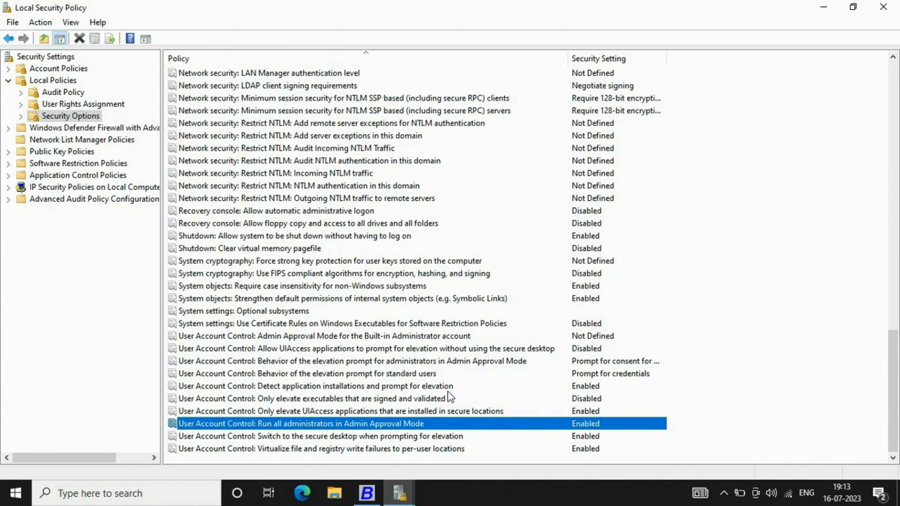
Disable 'Run all administrators in Admin Approval Mode', apply it, and dismiss the restart notice.
{"action": "double_click", "coordinate": [392, 424]}
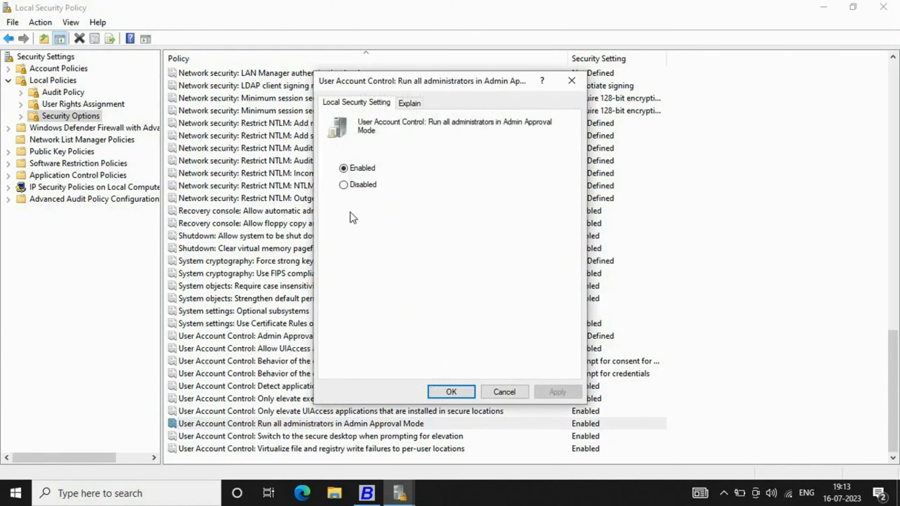
{"action": "left_click", "coordinate": [360, 187]}
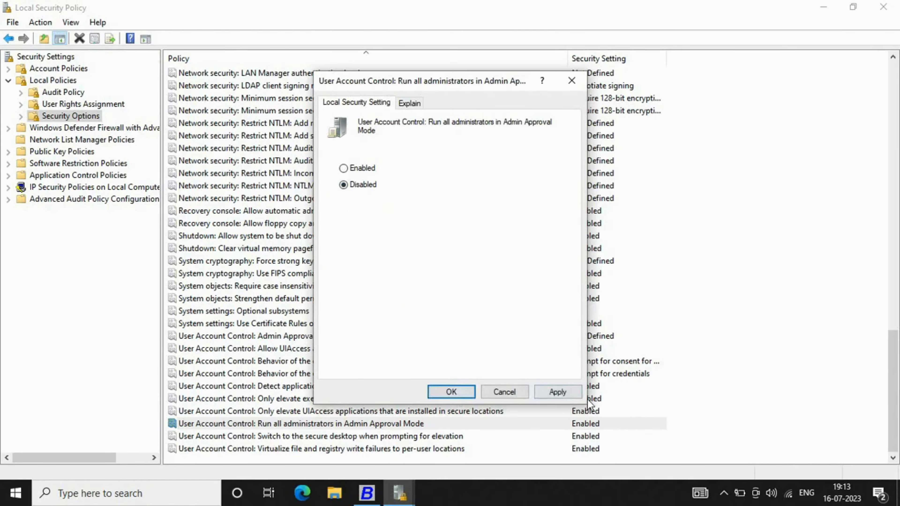
{"action": "left_click", "coordinate": [557, 392]}
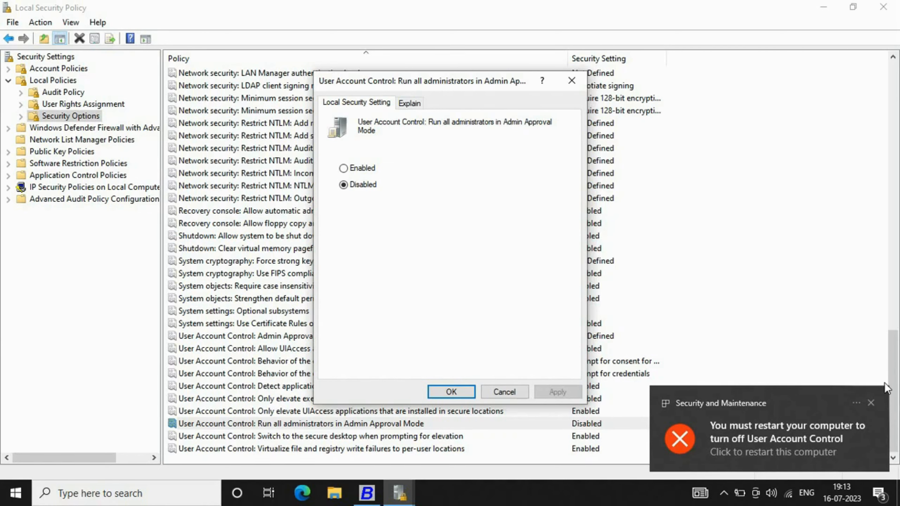
{"action": "left_click", "coordinate": [871, 403]}
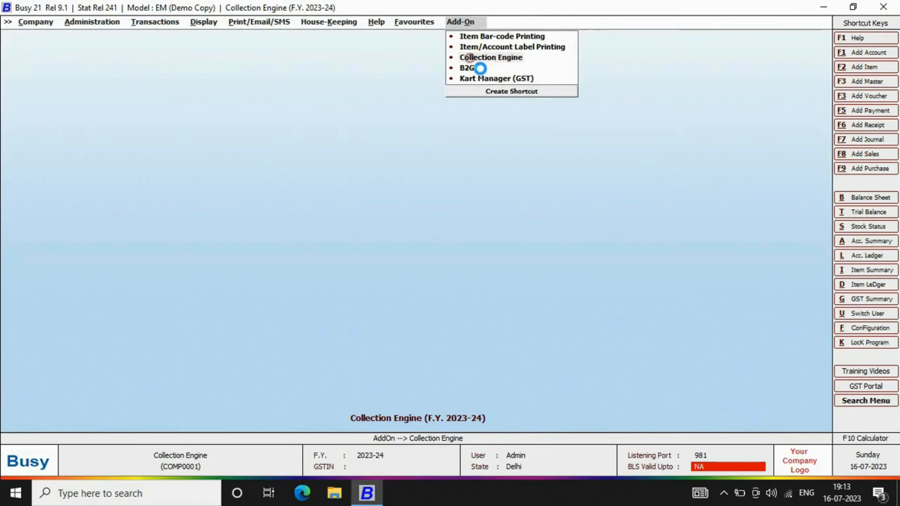
Launch Collection Engine and review the Busy server information settings.
{"action": "left_click", "coordinate": [468, 60]}
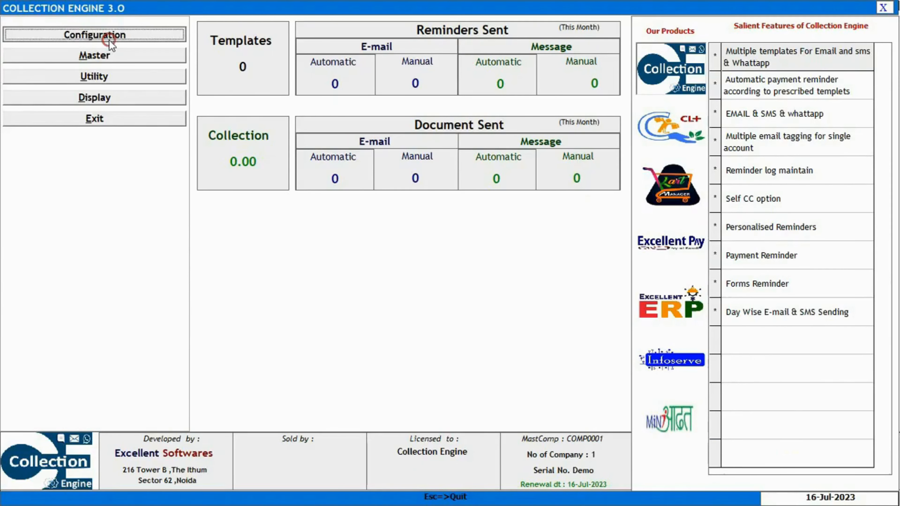
{"action": "left_click", "coordinate": [95, 34]}
{"action": "left_click", "coordinate": [83, 80]}
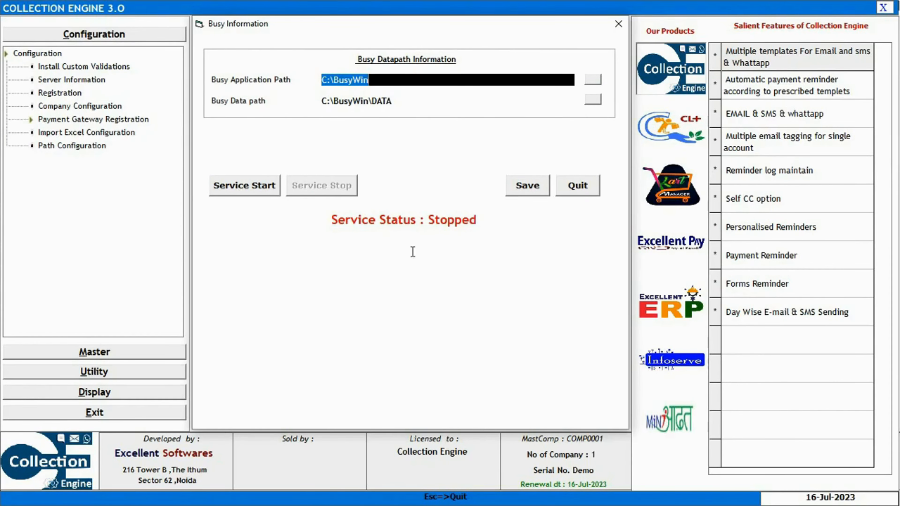
{"action": "left_click", "coordinate": [618, 26]}
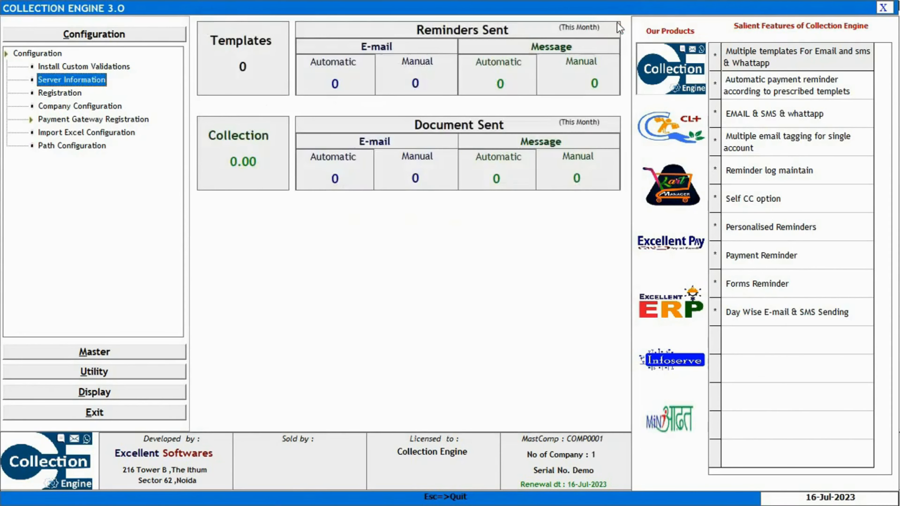
Restore all 19 custom Busy validations and begin the WhatsApp configuration.
{"action": "left_click", "coordinate": [111, 68]}
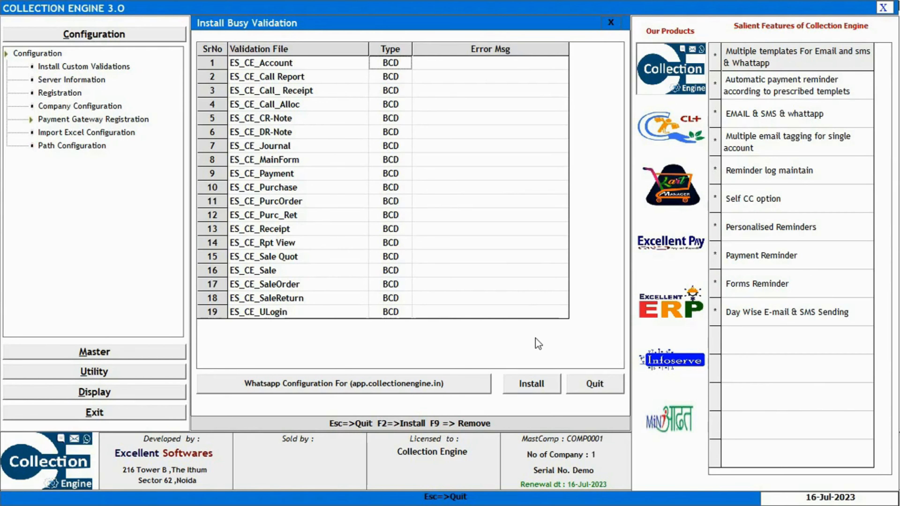
{"action": "left_click", "coordinate": [532, 389]}
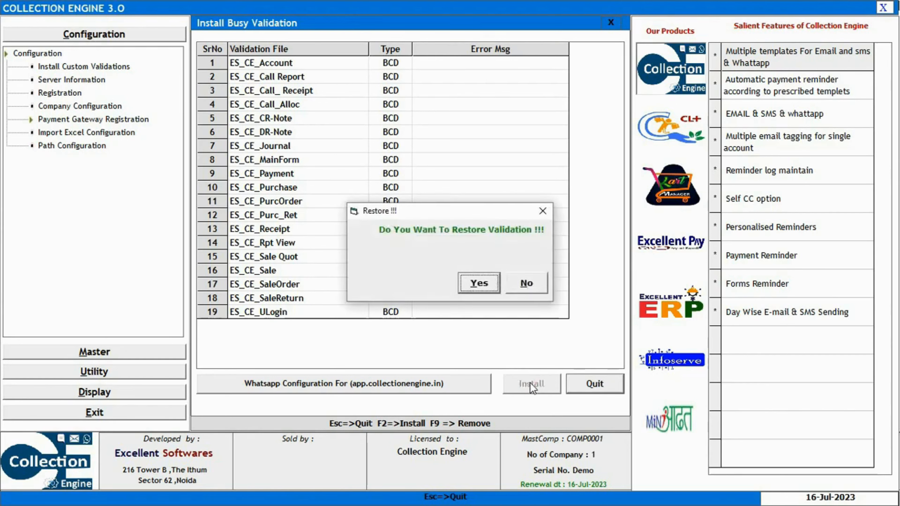
{"action": "left_click", "coordinate": [479, 282]}
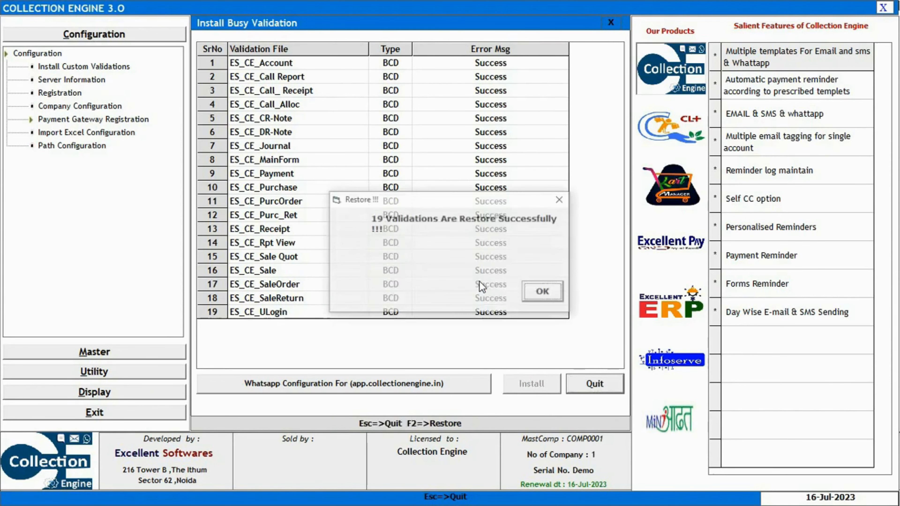
{"action": "left_click", "coordinate": [535, 293]}
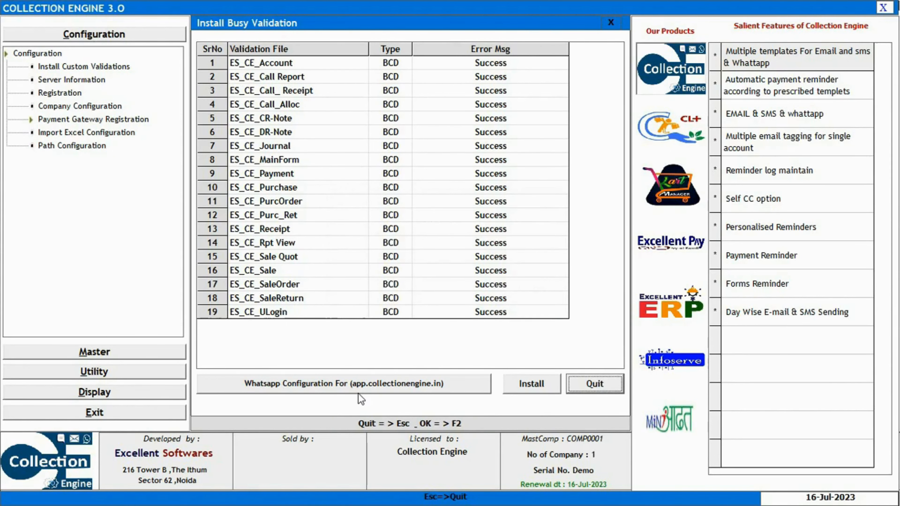
{"action": "left_click", "coordinate": [336, 384]}
{"action": "left_click", "coordinate": [481, 282]}
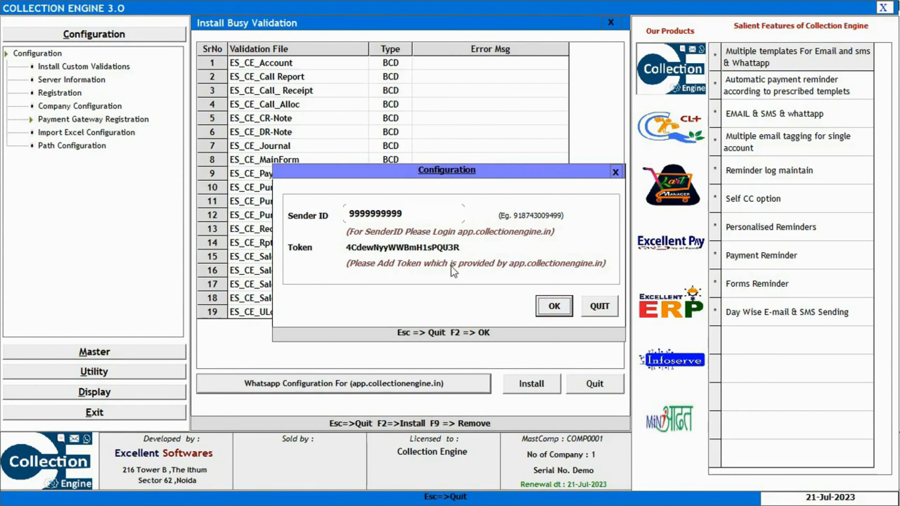
Save the WhatsApp sender ID and token with the message format, then close Collection Engine and Busy 21.
{"action": "left_click", "coordinate": [541, 310]}
{"action": "left_click", "coordinate": [484, 286]}
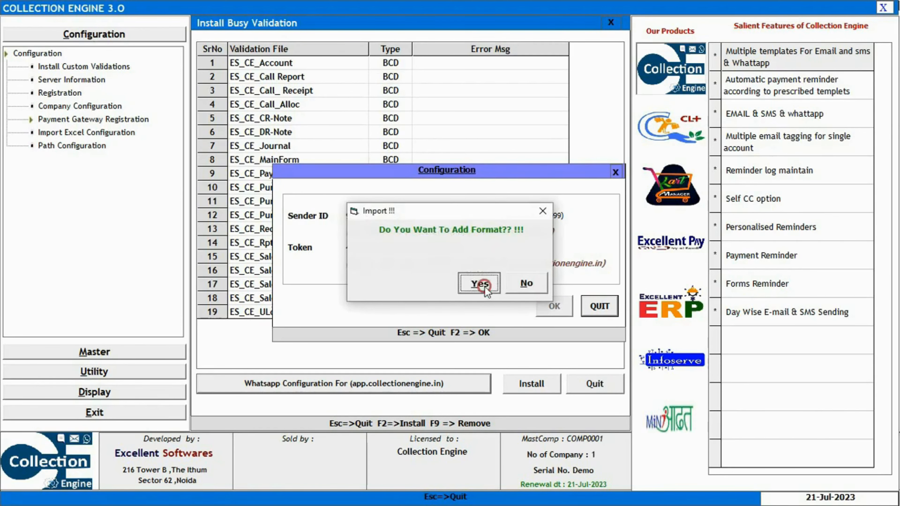
{"action": "left_click", "coordinate": [886, 7]}
{"action": "left_click", "coordinate": [890, 7]}
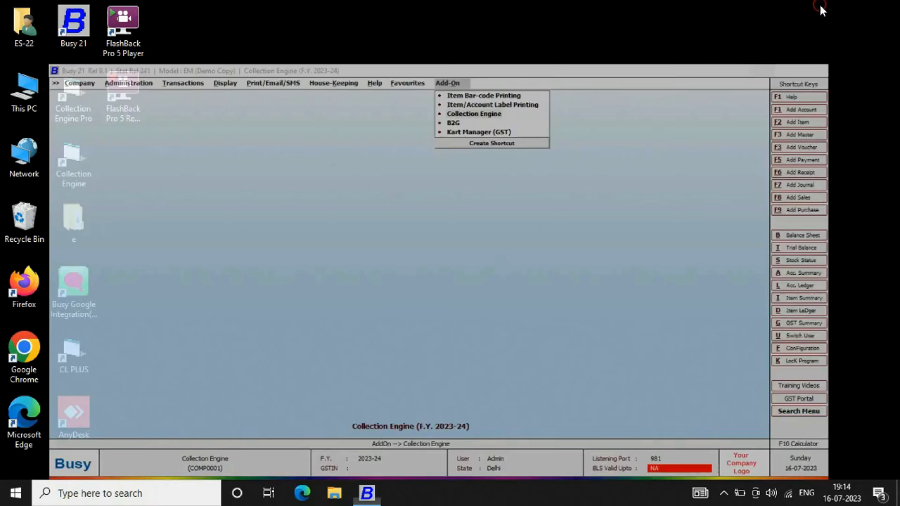
Search 'app.collectionengine' in Edge and open the CollectionEngine login page from the results.
{"action": "left_click", "coordinate": [300, 493]}
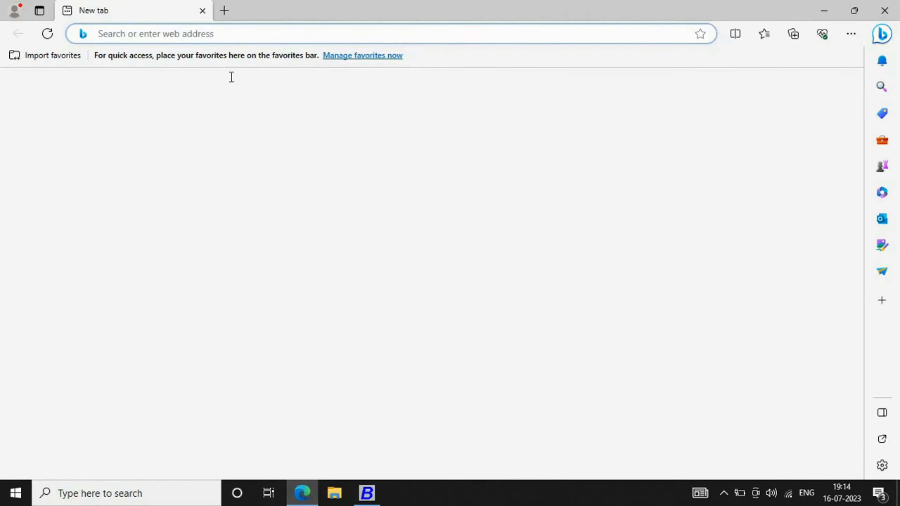
{"action": "type", "text": "app.collectionengine"}
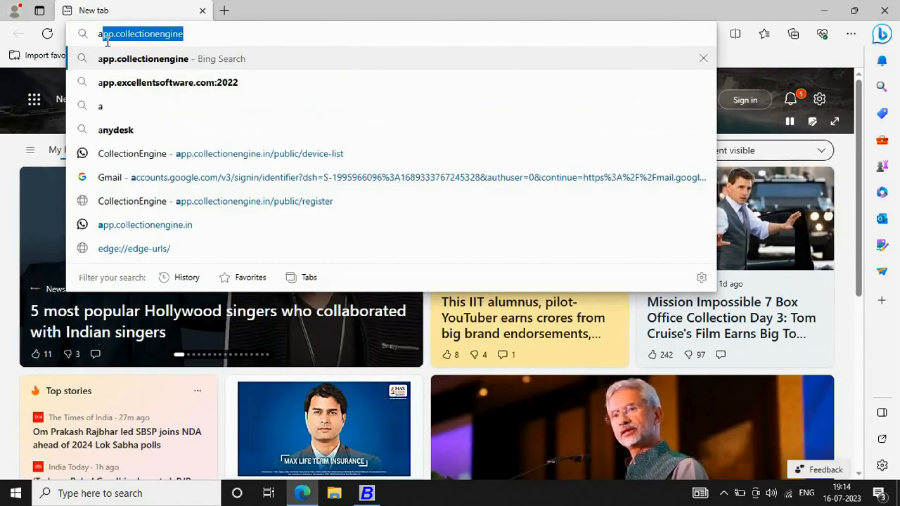
{"action": "key", "text": "Return"}
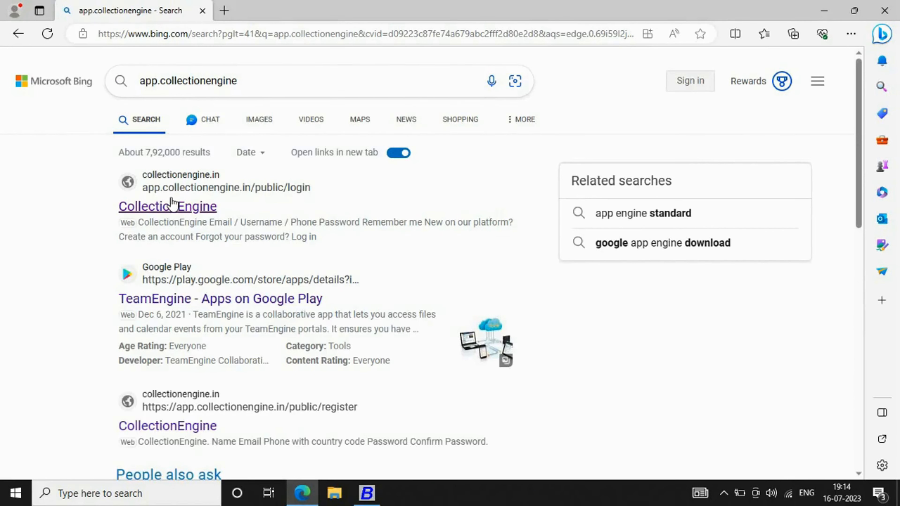
{"action": "left_click", "coordinate": [172, 208]}
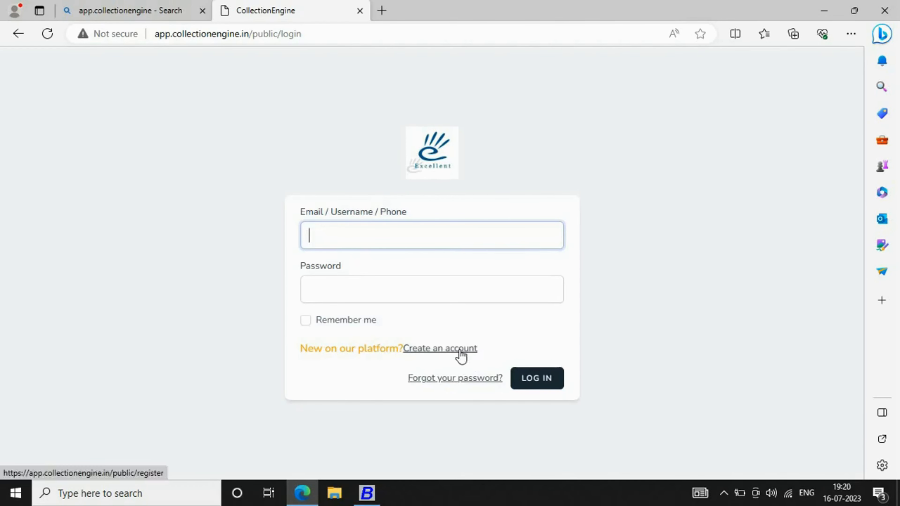
Start a new account, entering the user's name, e-mail address and phone number.
{"action": "left_click", "coordinate": [460, 349]}
{"action": "type", "text": "Rohit"}
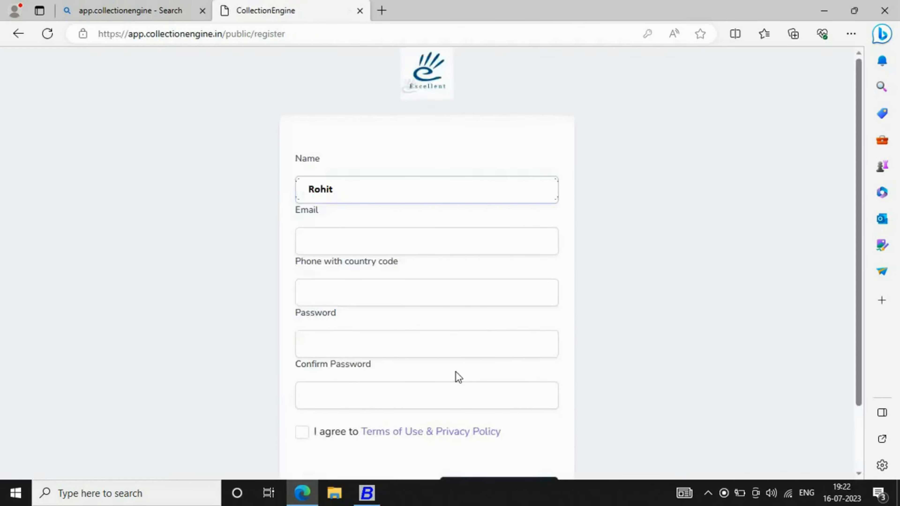
{"action": "key", "text": "Tab"}
{"action": "key", "text": "Tab"}
{"action": "type", "text": "9999999999"}
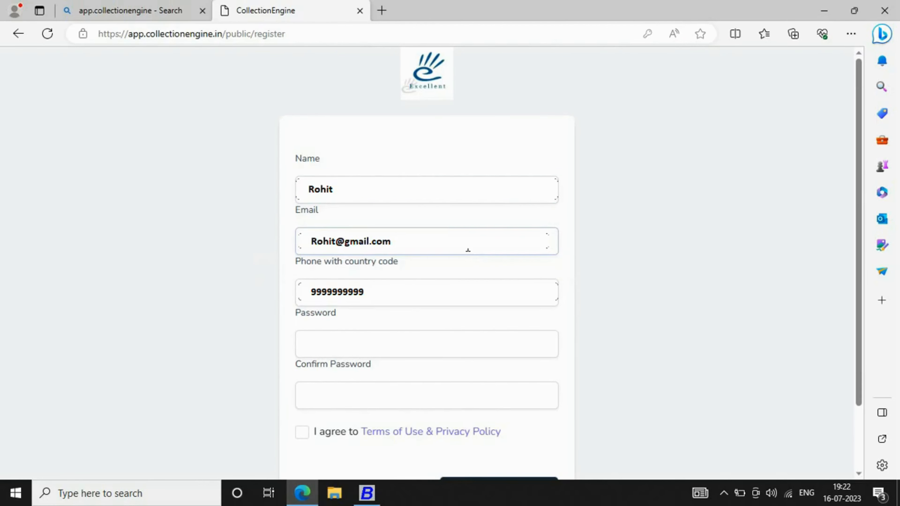
{"action": "key", "text": "Tab"}
Set and confirm the account password, accept the terms, and register the account.
{"action": "left_click", "coordinate": [355, 351]}
{"action": "type", "text": "••••••••"}
{"action": "left_click", "coordinate": [365, 401]}
{"action": "type", "text": "••••"}
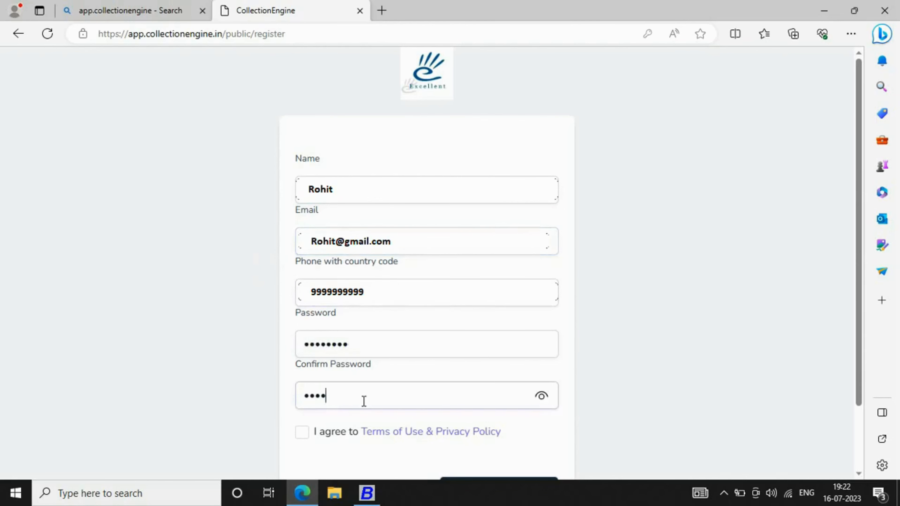
{"action": "type", "text": "••••"}
{"action": "left_click", "coordinate": [301, 432]}
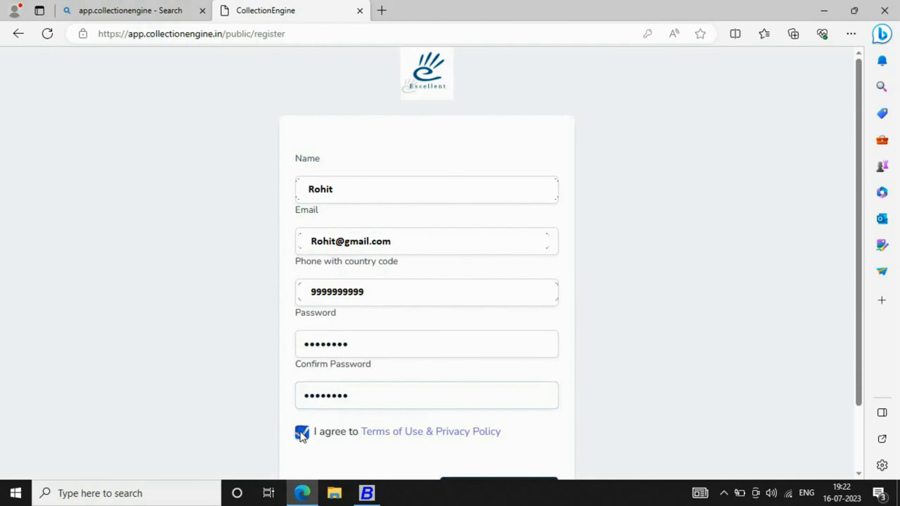
{"action": "scroll", "coordinate": [617, 396], "scroll_direction": "down", "scroll_amount": 2}
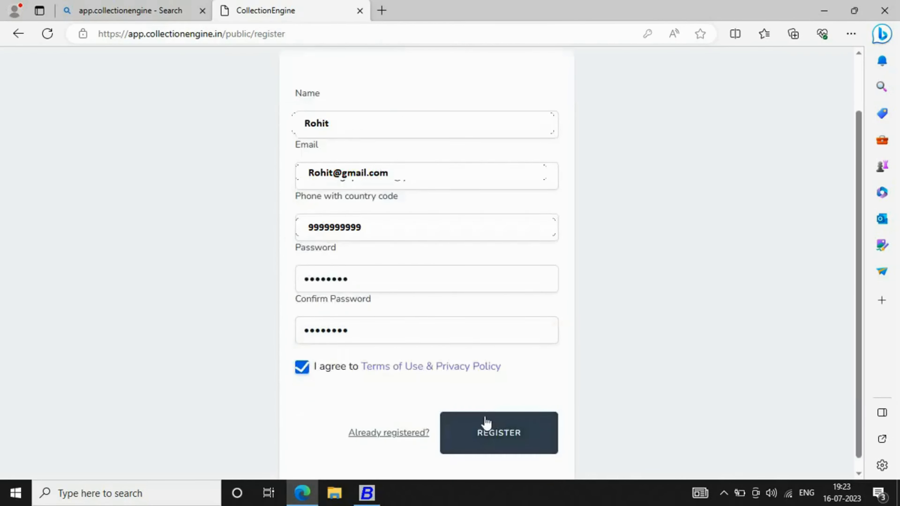
{"action": "scroll", "coordinate": [492, 434], "scroll_direction": "down", "scroll_amount": 1}
{"action": "left_click", "coordinate": [490, 431]}
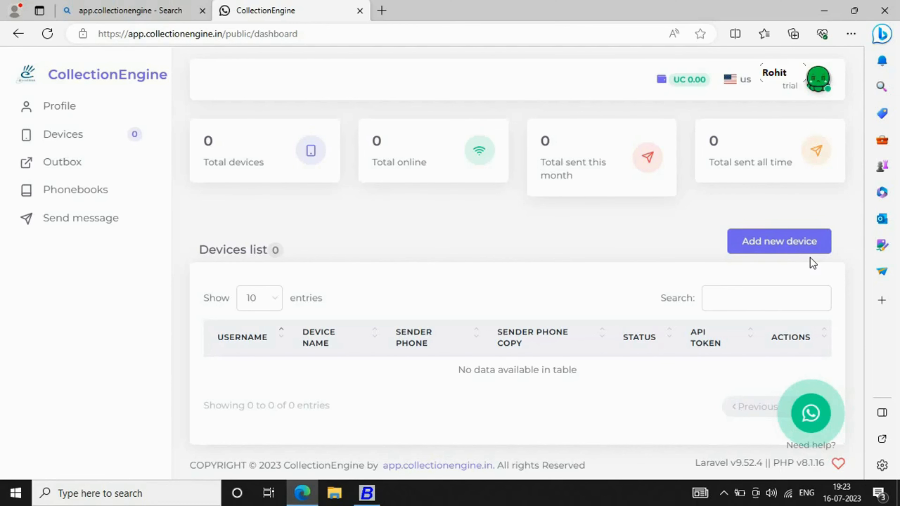
Add a new WhatsApp device for the sender phone, giving one offline device with an API token.
{"action": "left_click", "coordinate": [803, 244]}
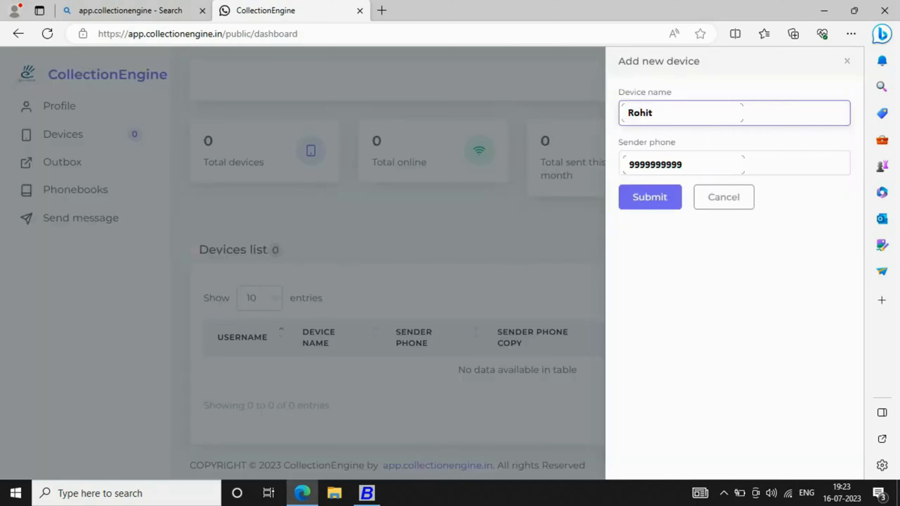
{"action": "left_click", "coordinate": [650, 175]}
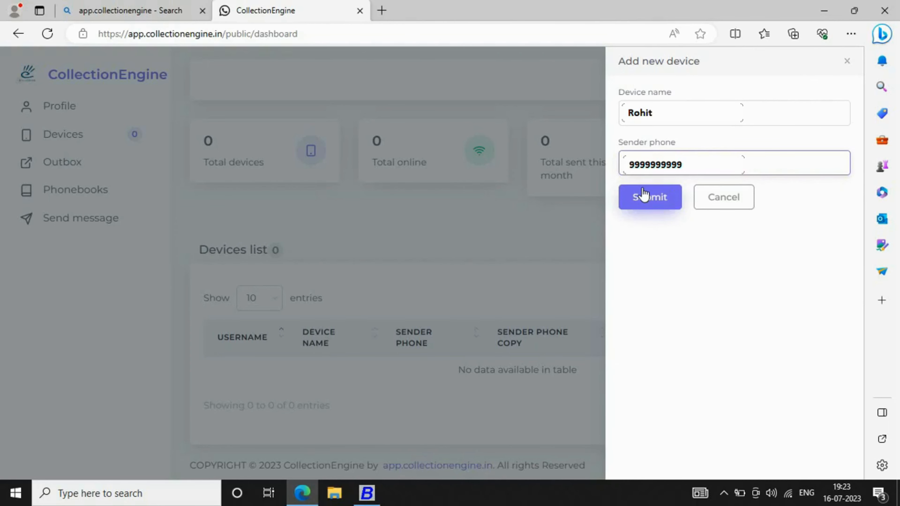
{"action": "left_click", "coordinate": [643, 195]}
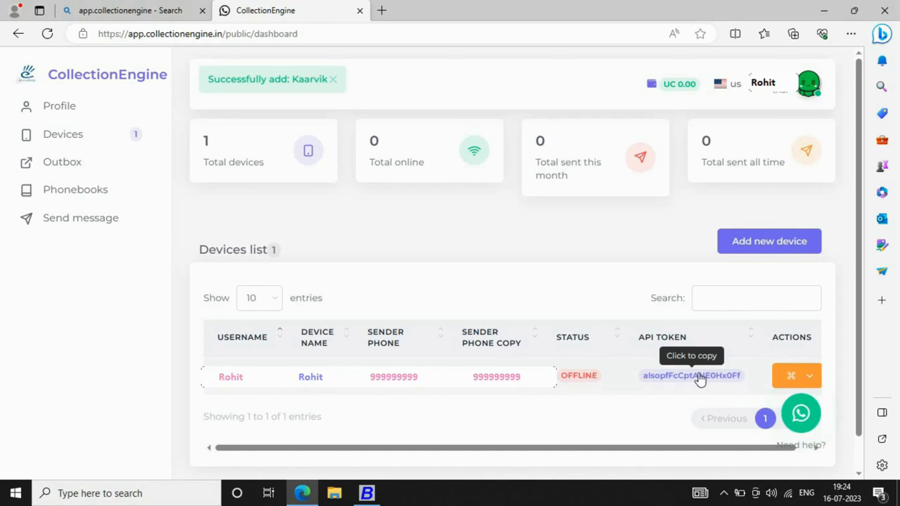
View the new device's WhatsApp QR connection page, then close it.
{"action": "left_click", "coordinate": [801, 377]}
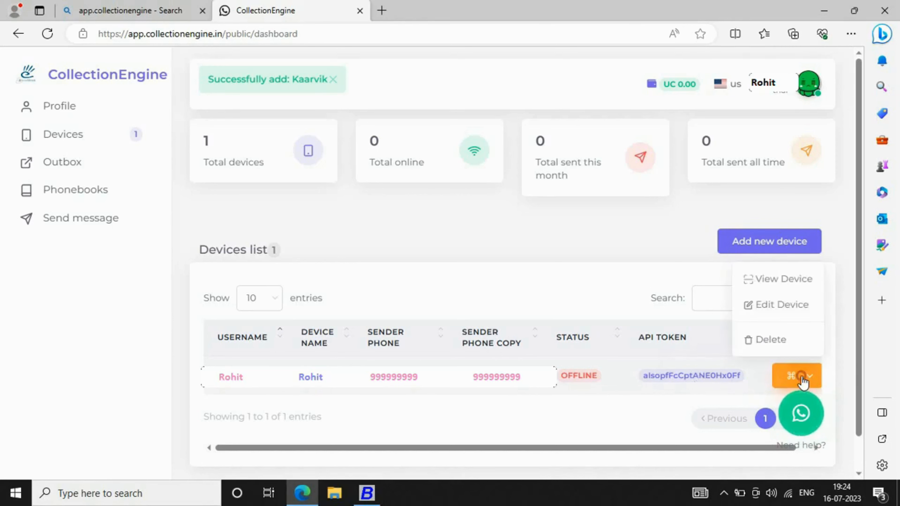
{"action": "left_click", "coordinate": [783, 288]}
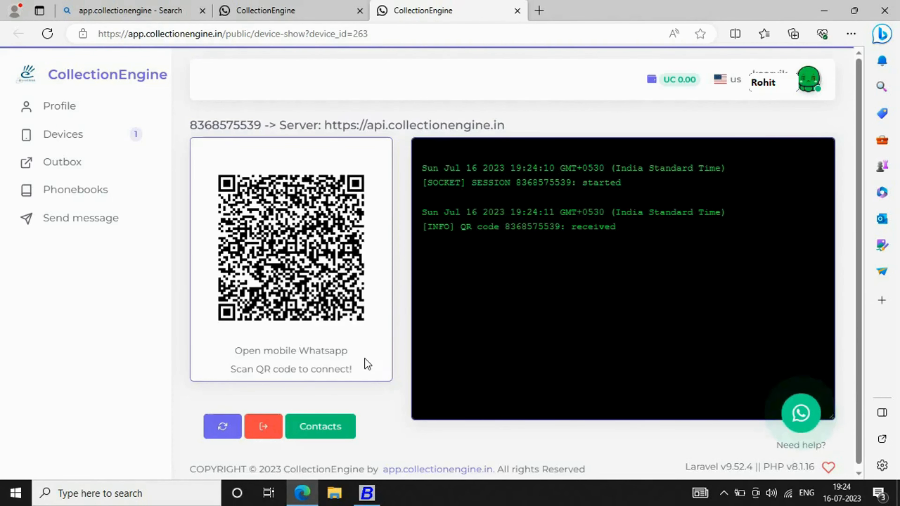
{"action": "key", "text": "ctrl+w"}
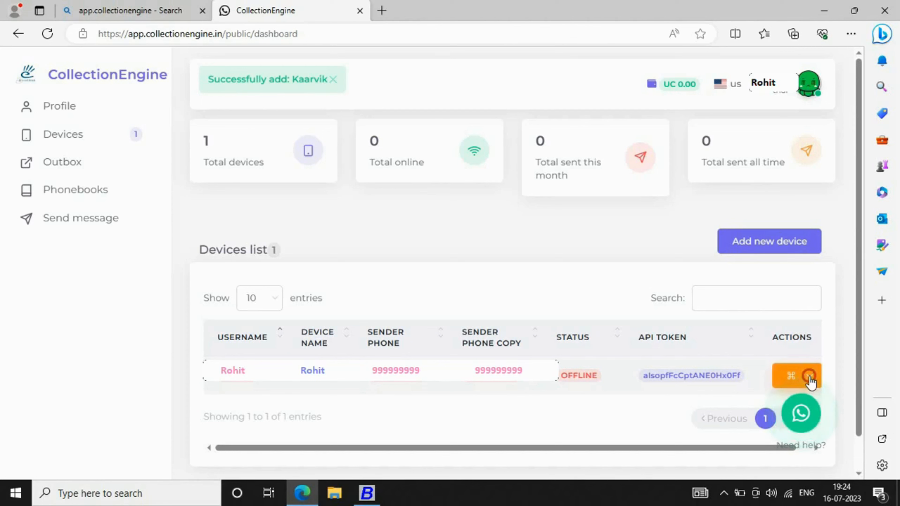
Log out of the CollectionEngine account and close its tab.
{"action": "left_click", "coordinate": [803, 378]}
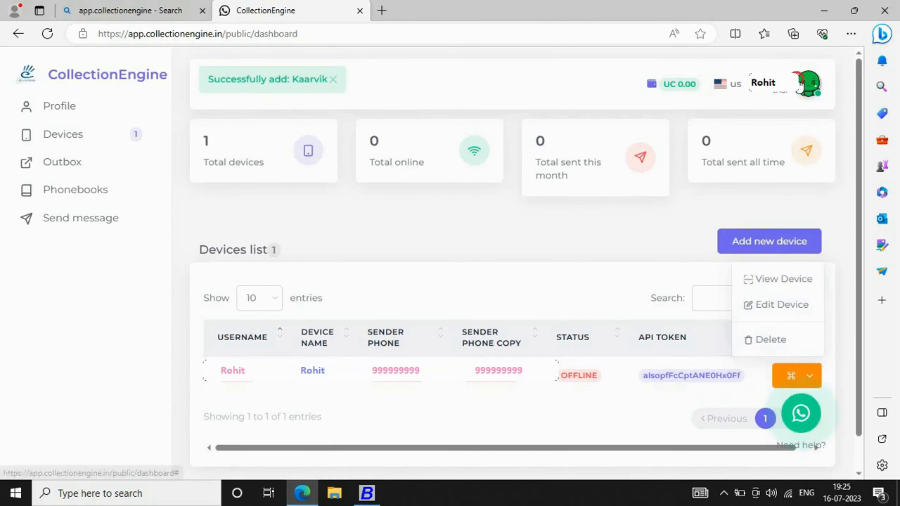
{"action": "left_click", "coordinate": [808, 83]}
{"action": "left_click", "coordinate": [773, 146]}
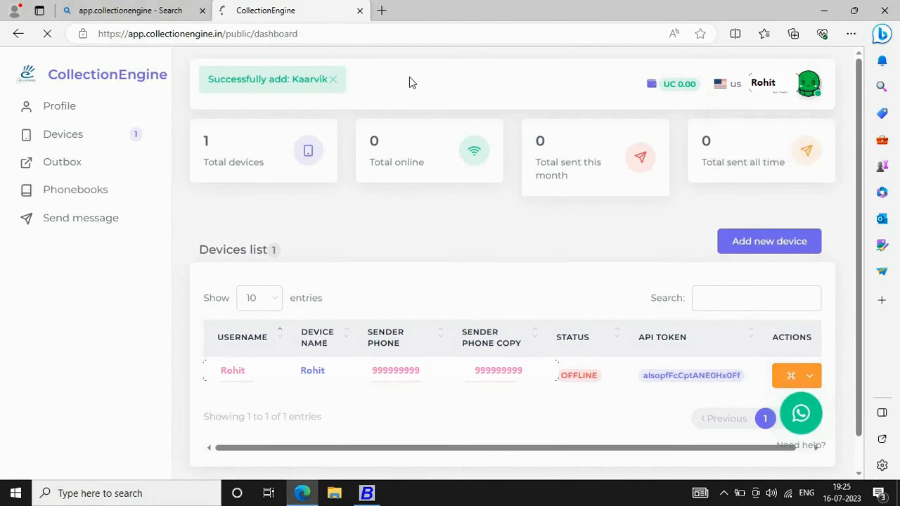
{"action": "left_click", "coordinate": [360, 10]}
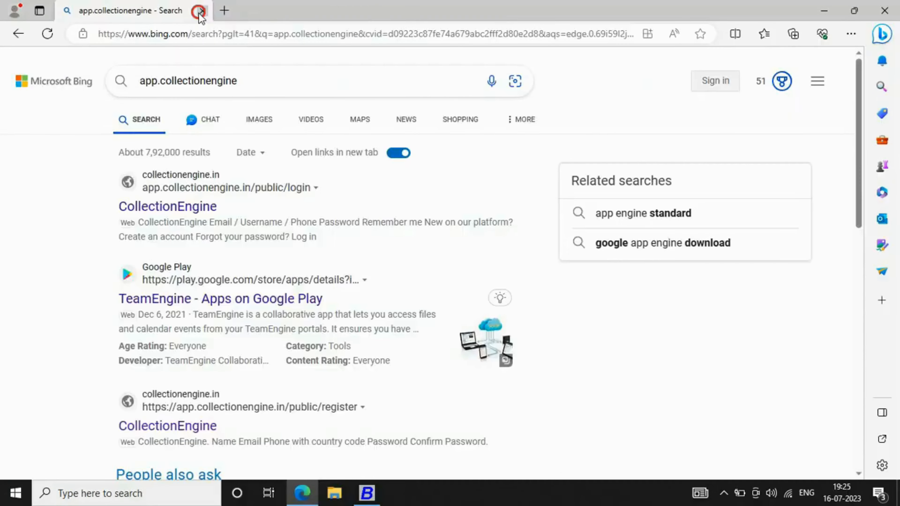
Return to Busy 21 and open Collection Engine's custom validations installer.
{"action": "left_click", "coordinate": [202, 10]}
{"action": "left_click", "coordinate": [381, 495]}
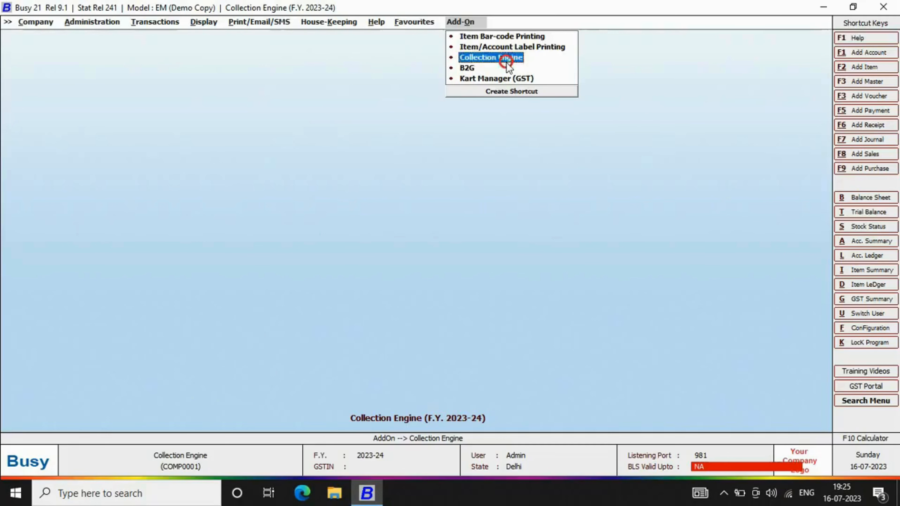
{"action": "left_click", "coordinate": [488, 60]}
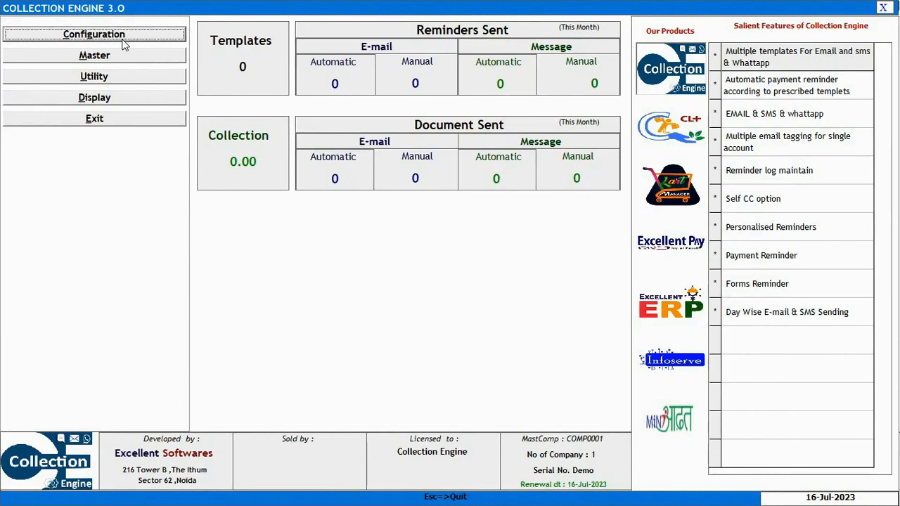
{"action": "left_click", "coordinate": [122, 36]}
{"action": "left_click", "coordinate": [96, 67]}
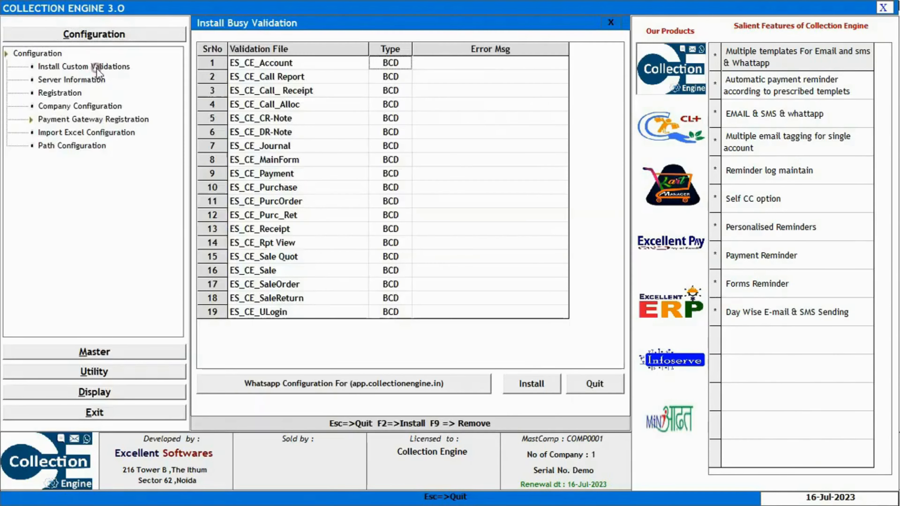
Save the web app's WhatsApp sender ID and token with the message format, then close Collection Engine.
{"action": "left_click", "coordinate": [348, 387]}
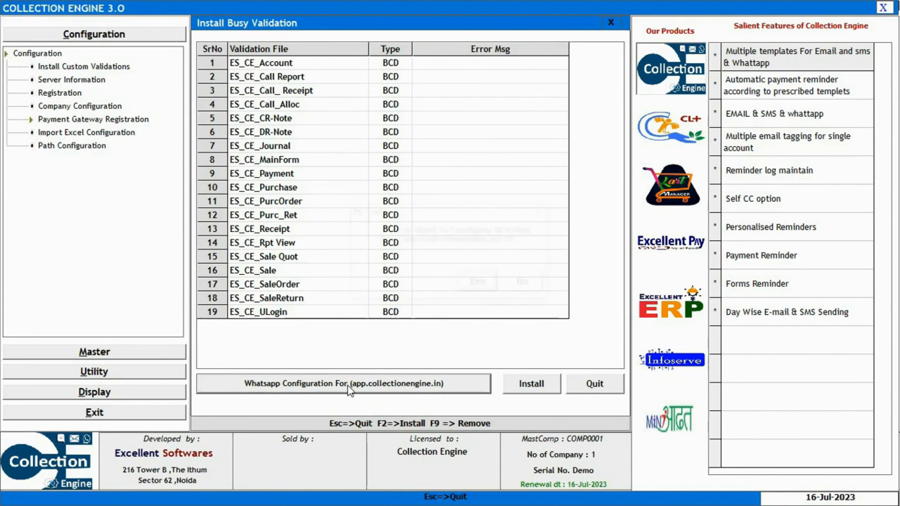
{"action": "left_click", "coordinate": [488, 283]}
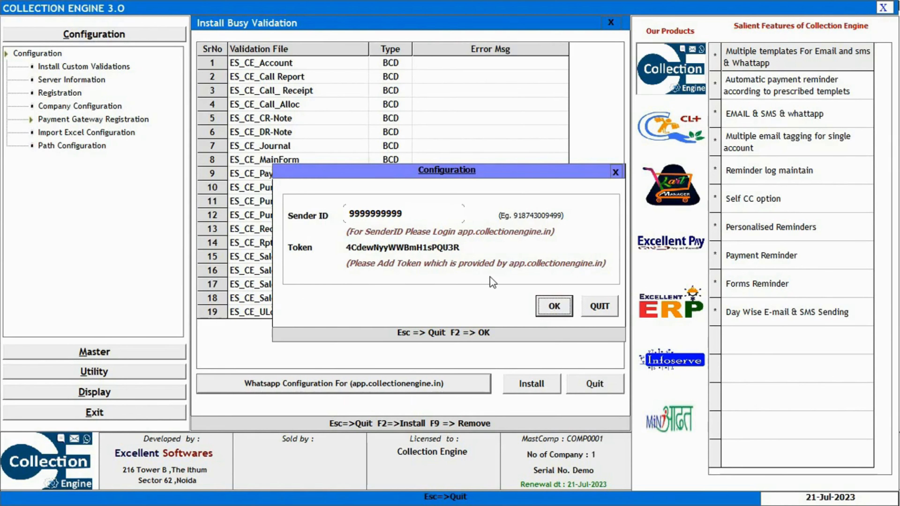
{"action": "left_click", "coordinate": [542, 310]}
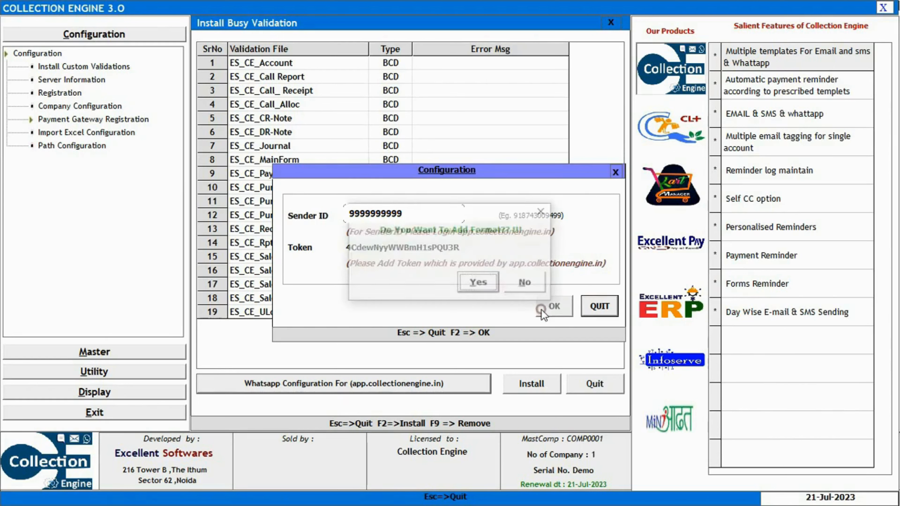
{"action": "left_click", "coordinate": [484, 286]}
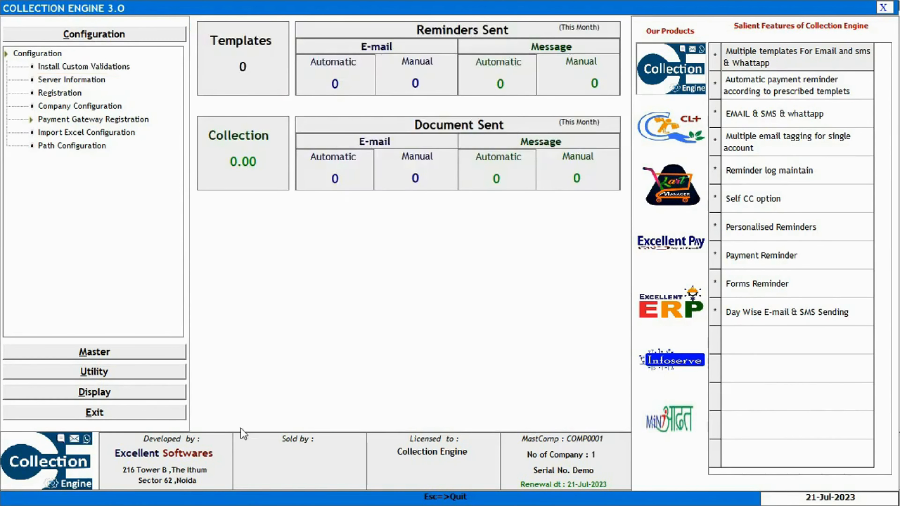
{"action": "left_click", "coordinate": [883, 8]}
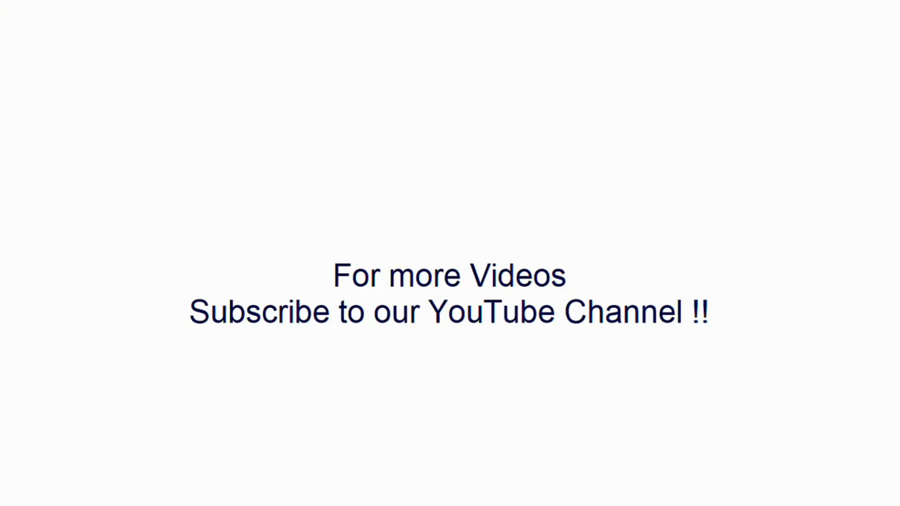